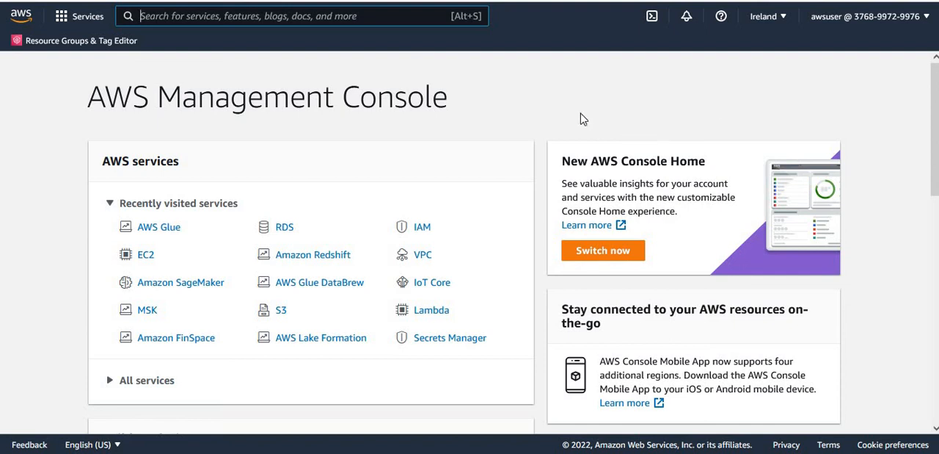
# Open AWS Lake Formation and examine the data catalog tables, including their locations and classifications.
pyautogui.click(318, 341)
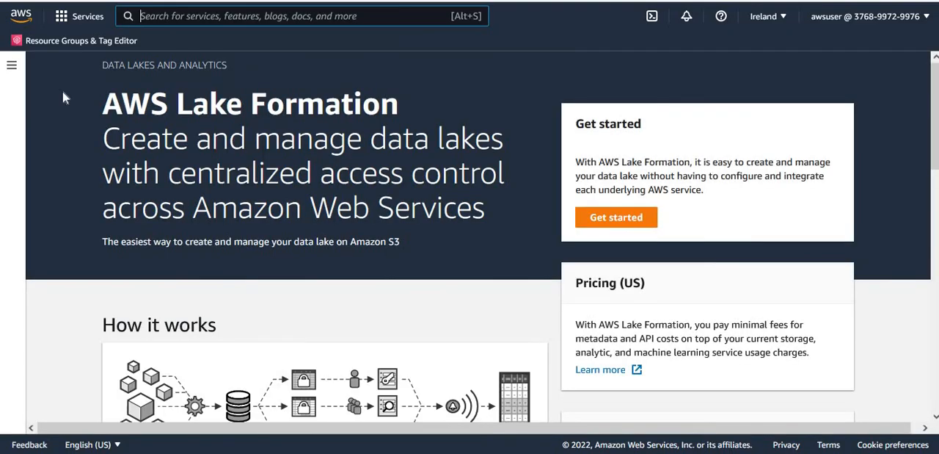
pyautogui.click(11, 69)
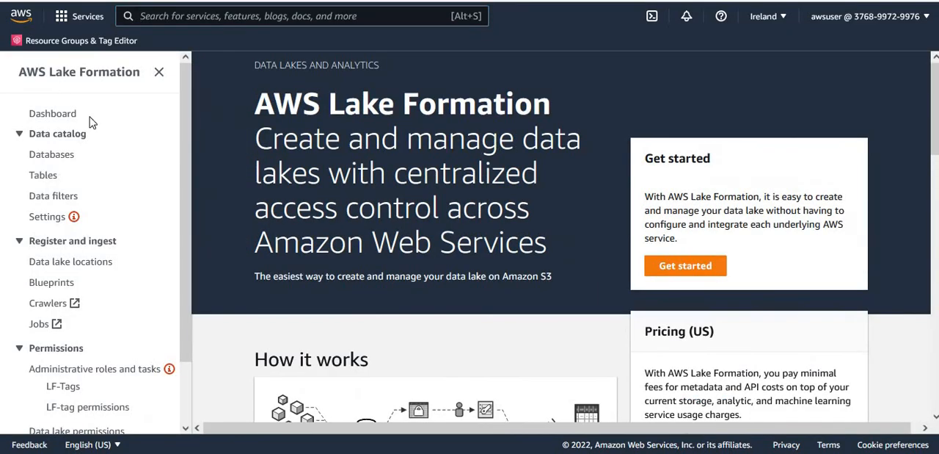
pyautogui.click(46, 176)
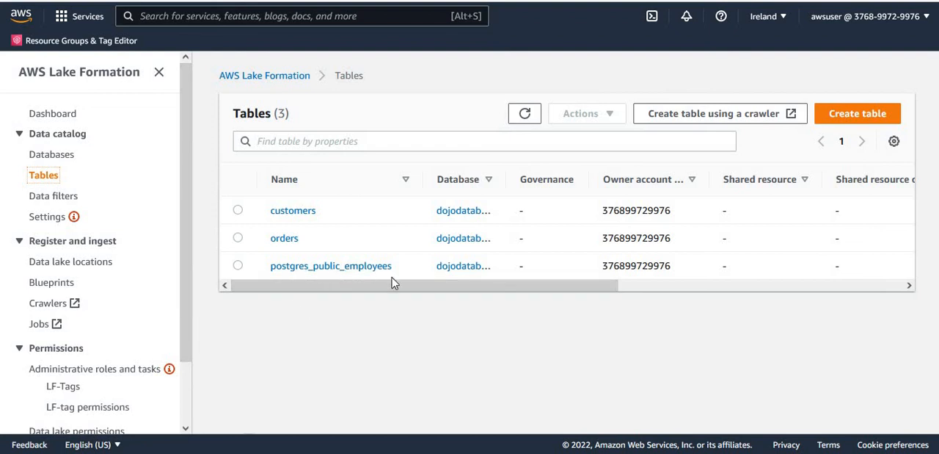
pyautogui.moveTo(538, 288); pyautogui.dragTo(780, 292)
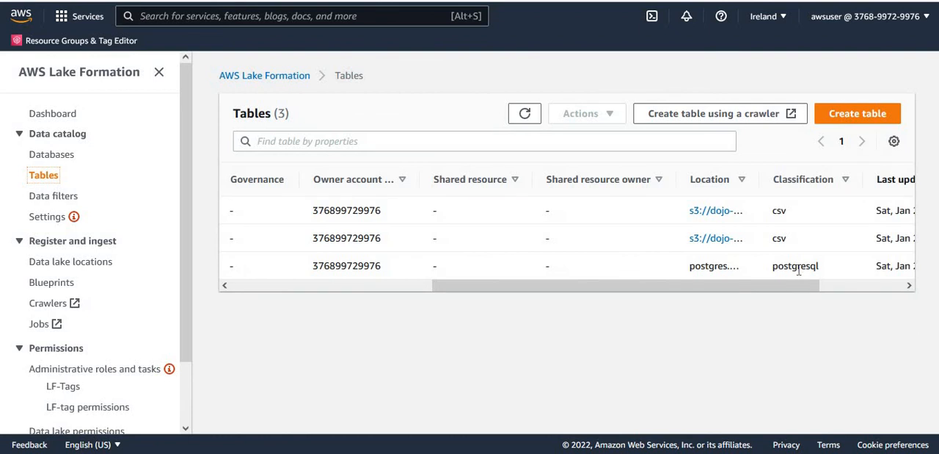
pyautogui.moveTo(798, 288); pyautogui.dragTo(479, 294)
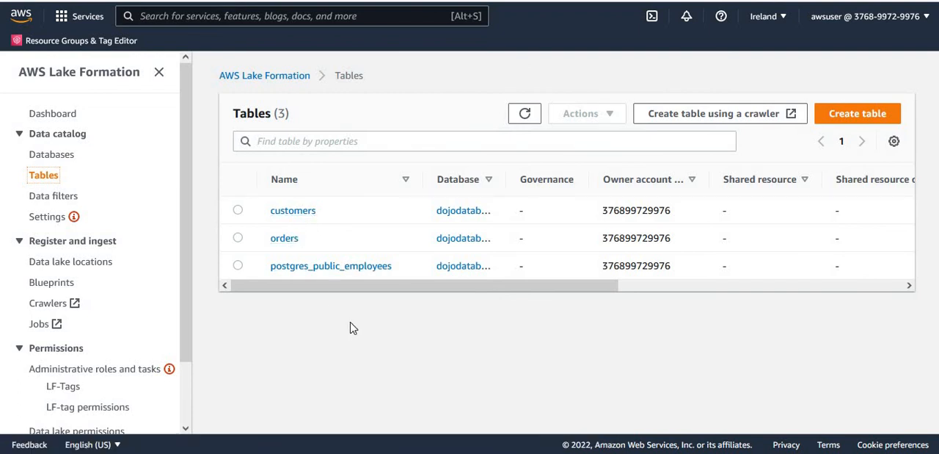
pyautogui.moveTo(514, 288); pyautogui.dragTo(349, 428)
# Search the console services for IAM and open its list of roles.
pyautogui.click(375, 18)
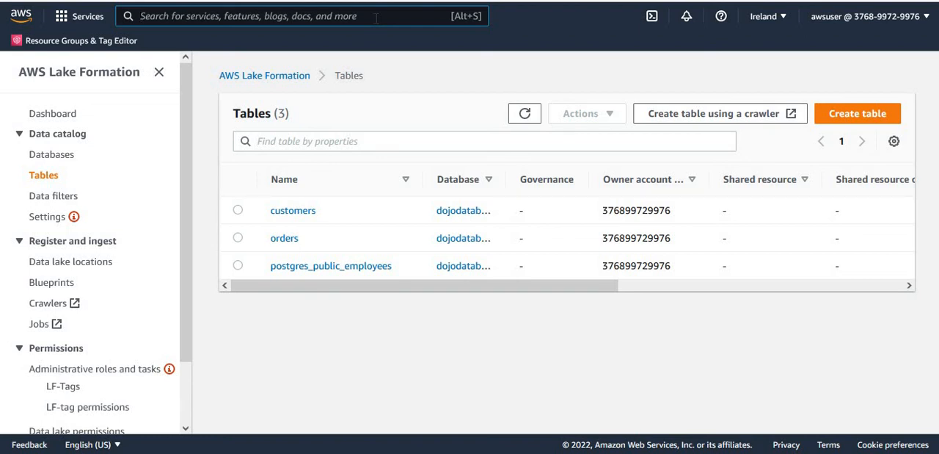
pyautogui.write('IAM')
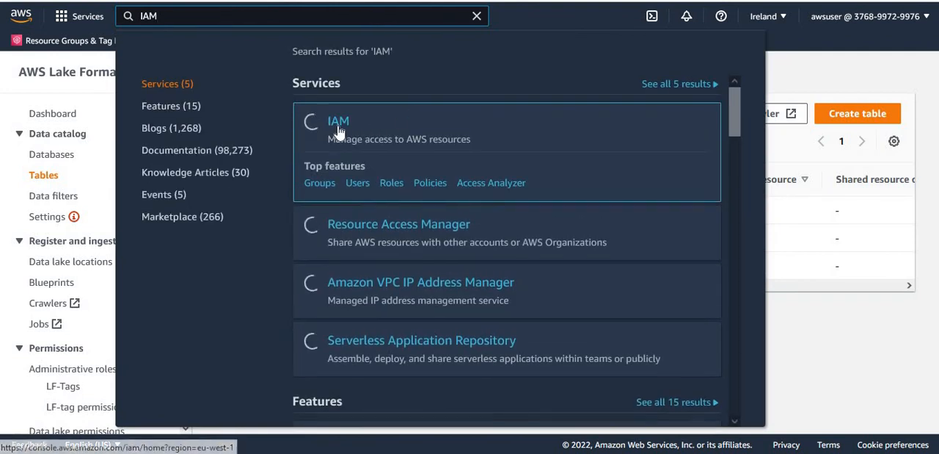
pyautogui.click(339, 130)
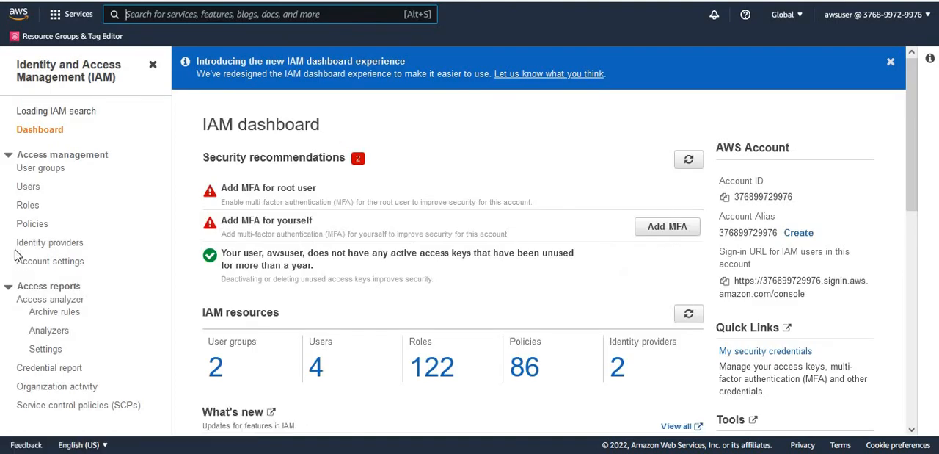
pyautogui.click(29, 216)
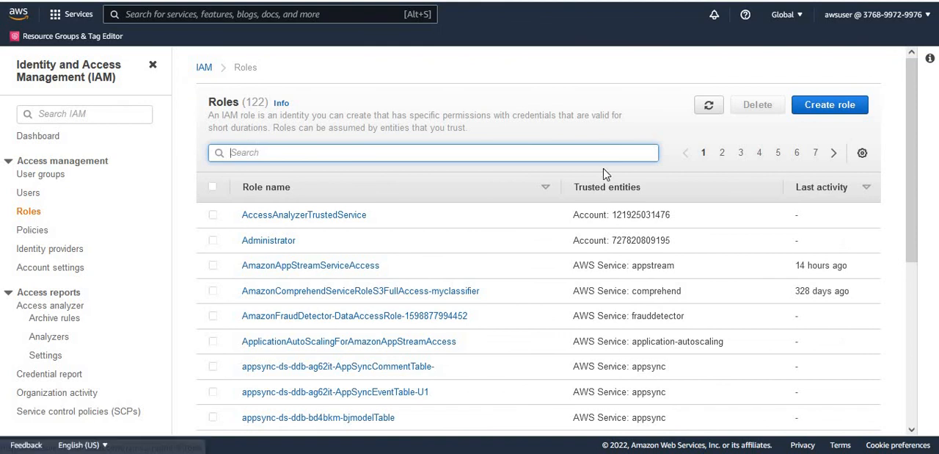
# Start a new IAM role with Glue as the trusted AWS service and continue to its permissions.
pyautogui.click(833, 108)
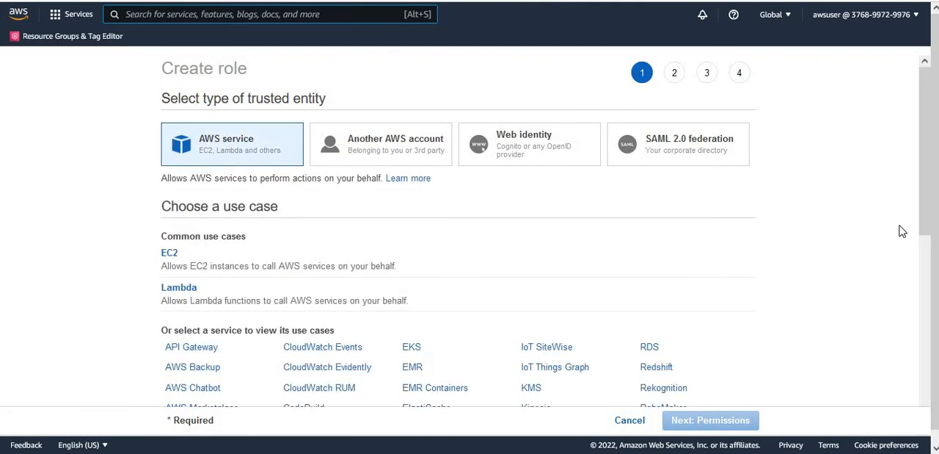
pyautogui.scroll(-4, 924, 210)
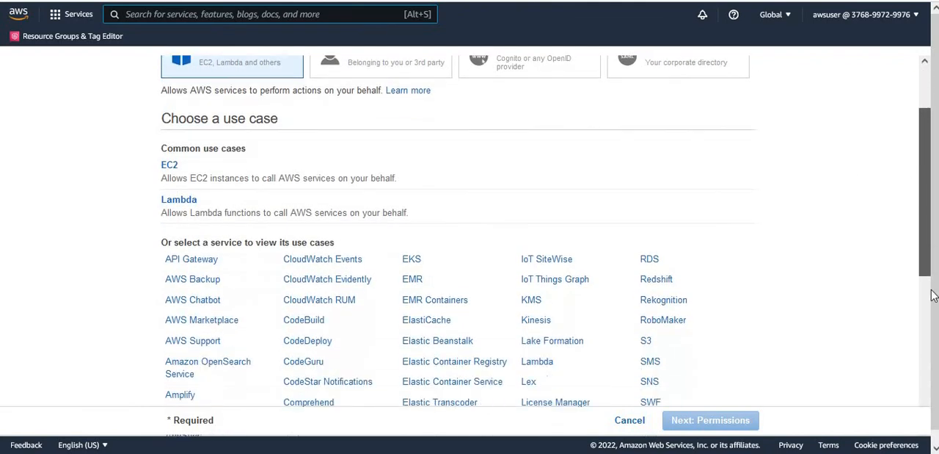
pyautogui.scroll(-1, 925, 210)
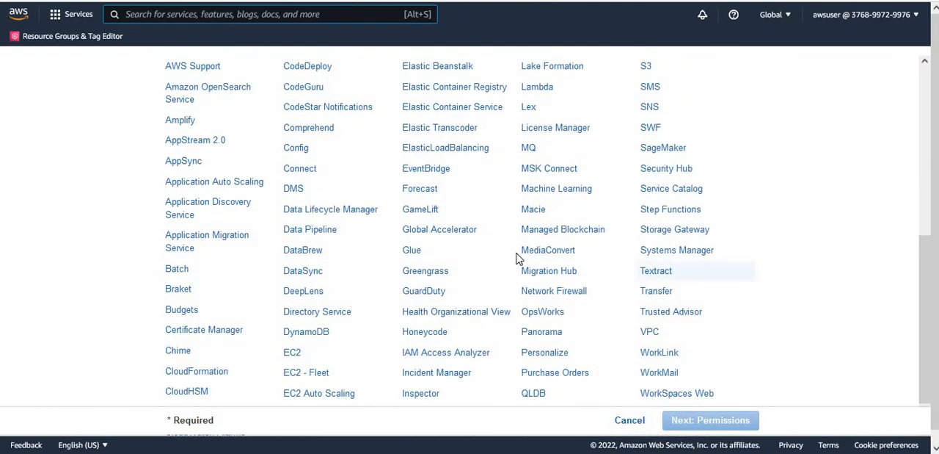
pyautogui.click(412, 250)
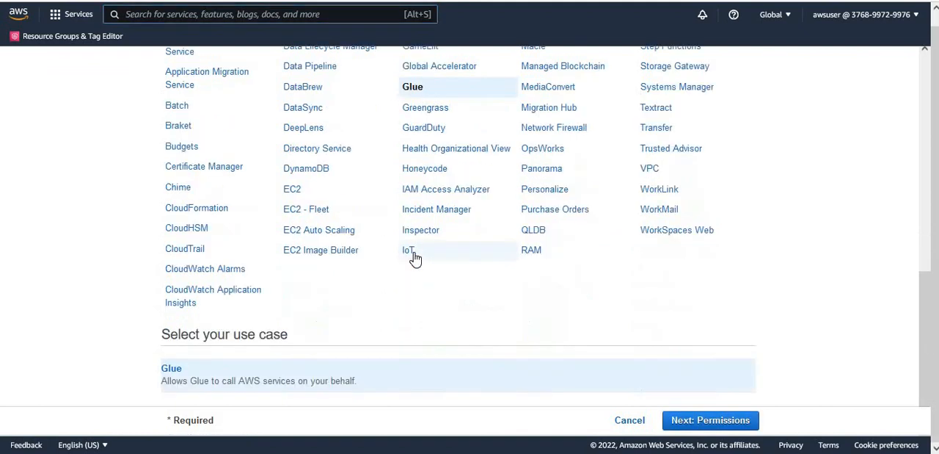
pyautogui.click(718, 428)
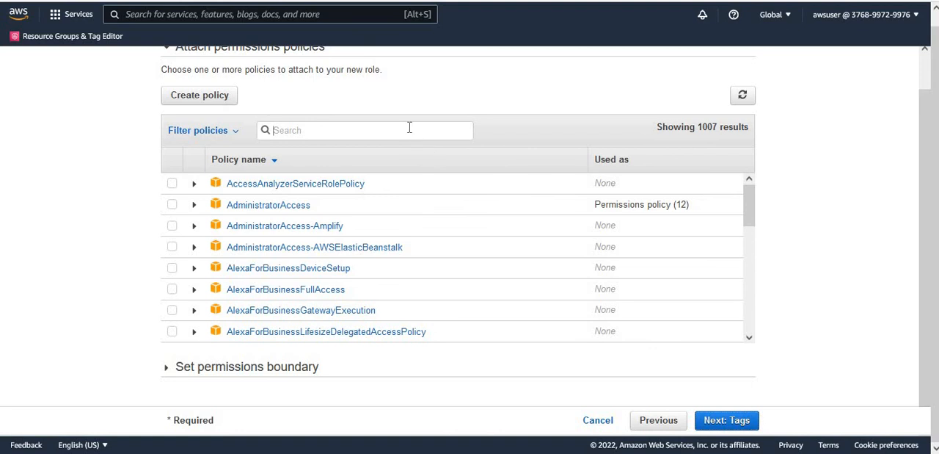
# Attach the AWSGlueServiceRole managed policy to the role and continue without tags to the review.
pyautogui.write('AWSGlue')
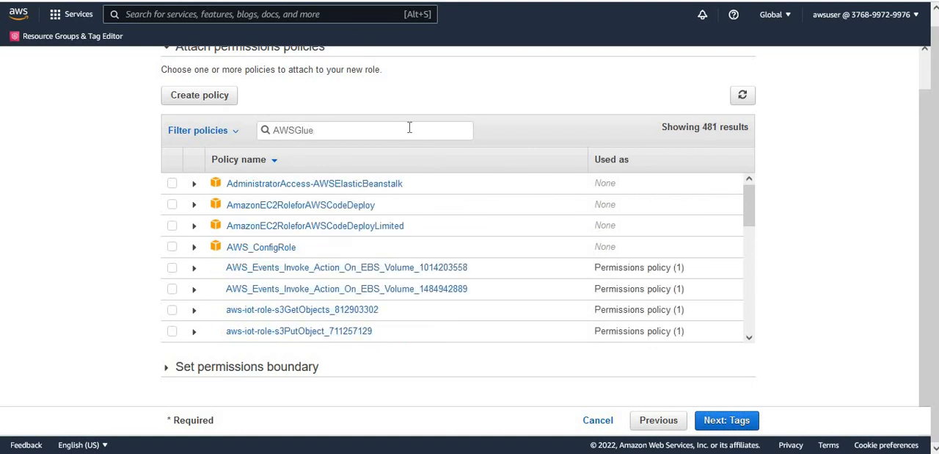
pyautogui.write('Service')
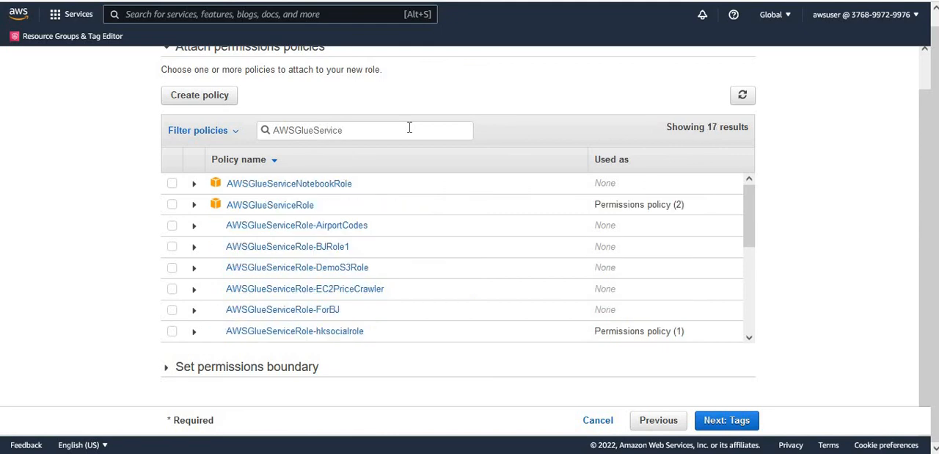
pyautogui.click(172, 206)
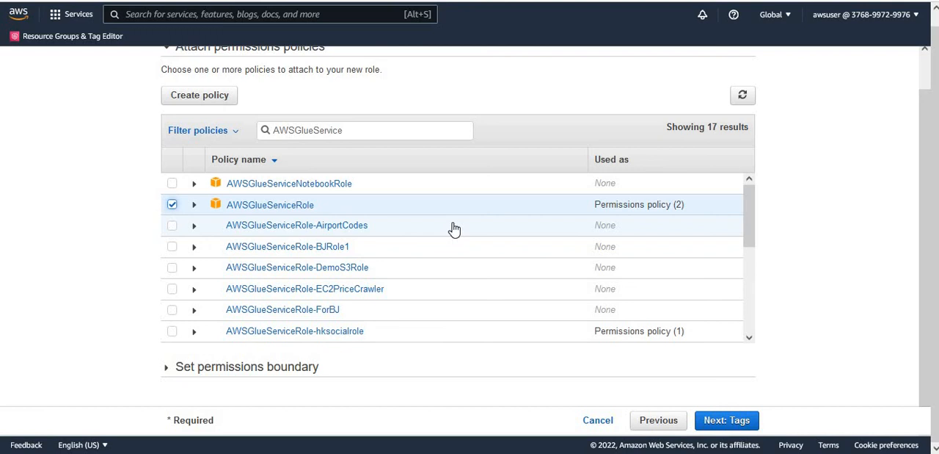
pyautogui.click(740, 424)
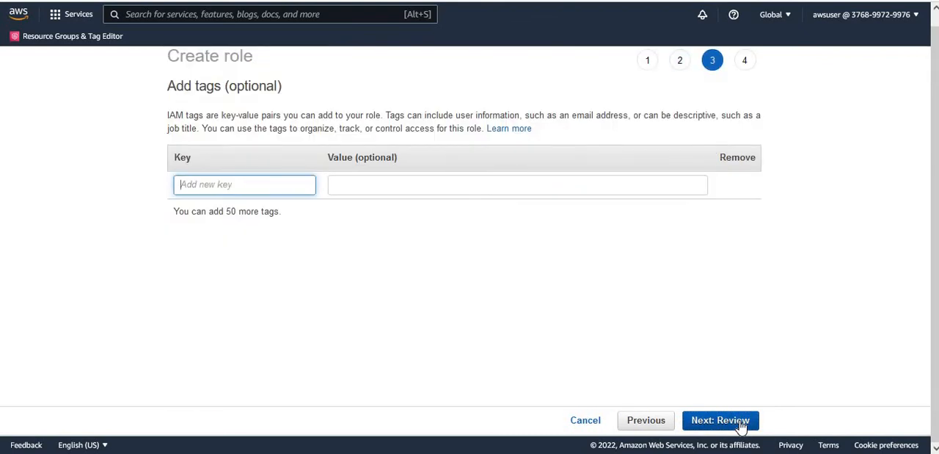
pyautogui.click(741, 424)
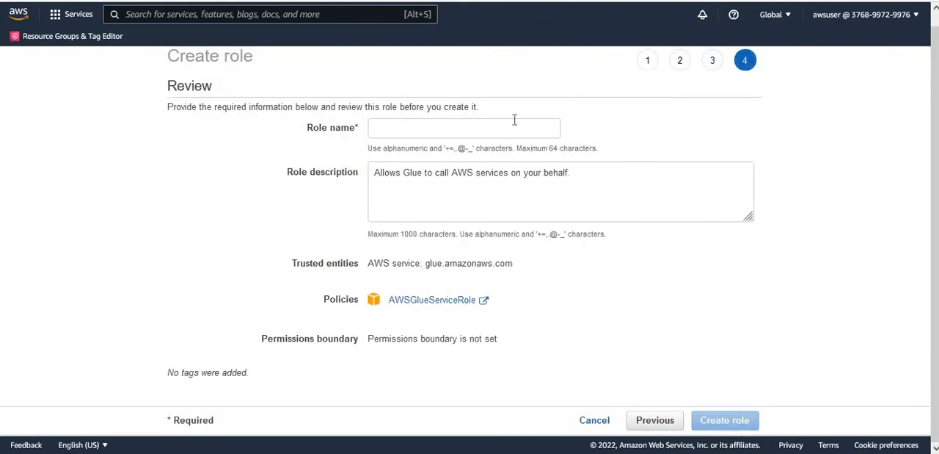
# Create the role with the name dojo_job_role and open its summary at the permissions policies.
pyautogui.click(515, 129)
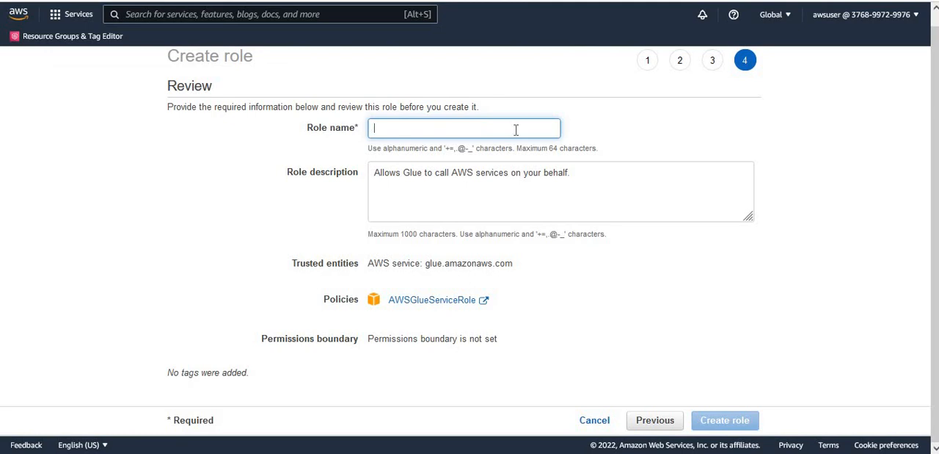
pyautogui.write('dojo_')
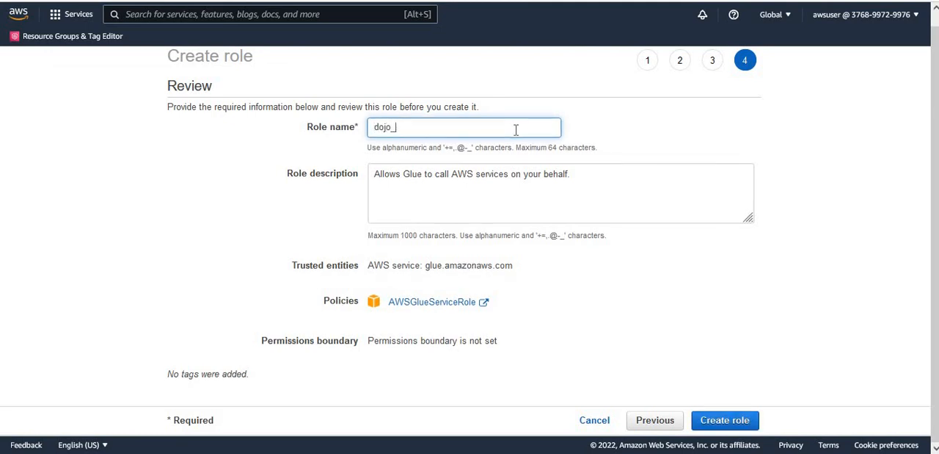
pyautogui.write('job_role')
pyautogui.click(617, 278)
pyautogui.moveTo(445, 130); pyautogui.dragTo(338, 129)
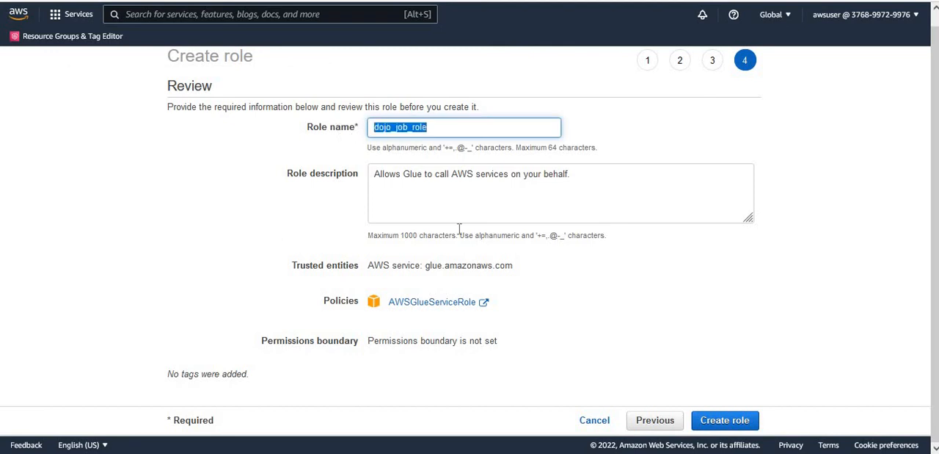
pyautogui.doubleClick(433, 265)
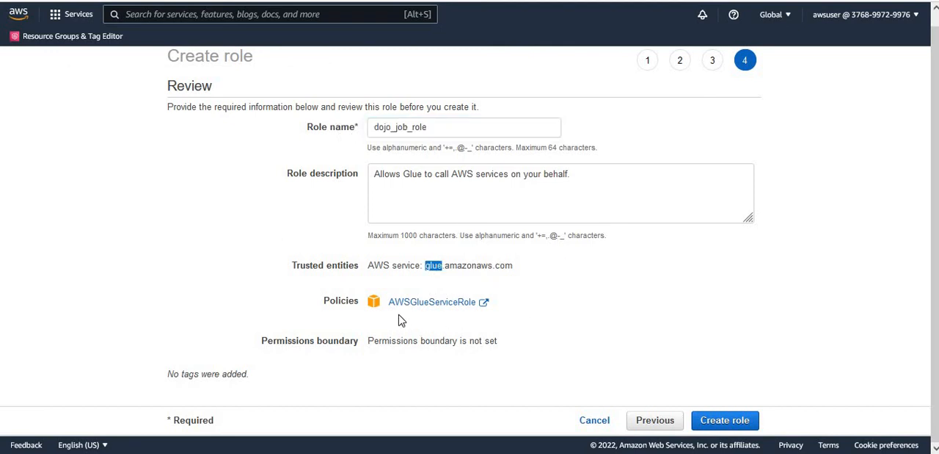
pyautogui.click(725, 425)
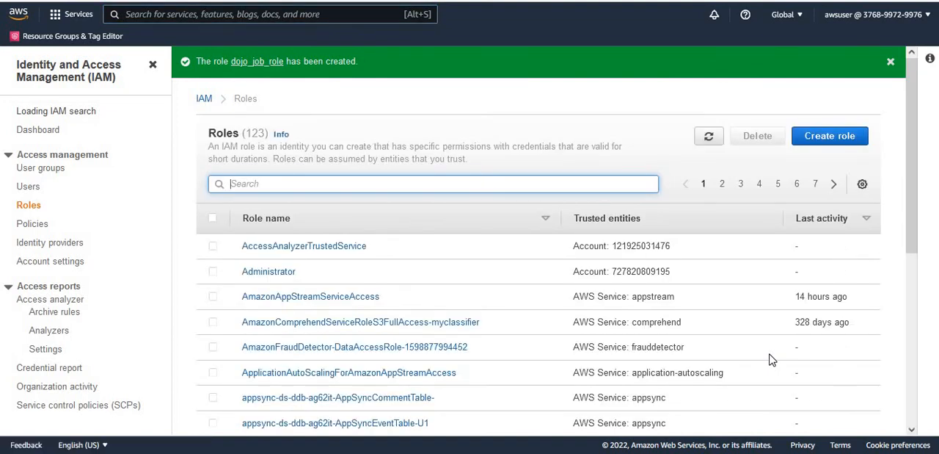
pyautogui.click(259, 64)
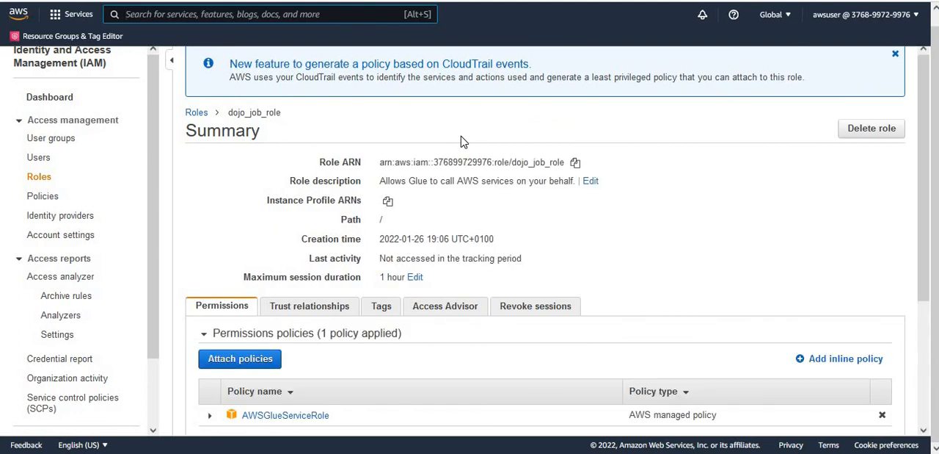
pyautogui.moveTo(926, 212); pyautogui.dragTo(936, 297)
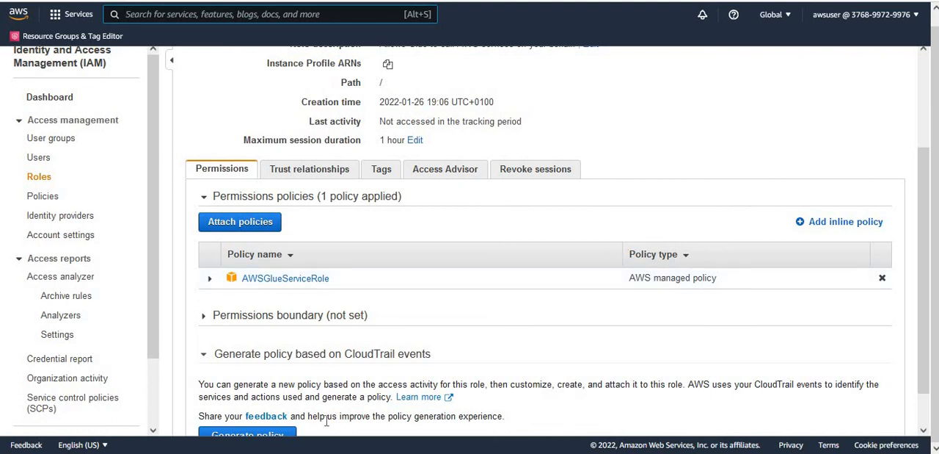
# Switch to File Explorer and open job_inline_policy.json from the 6_Glue_Job_and_Glue_Studio labs folder.
pyautogui.hotkey('alt', 'Tab')
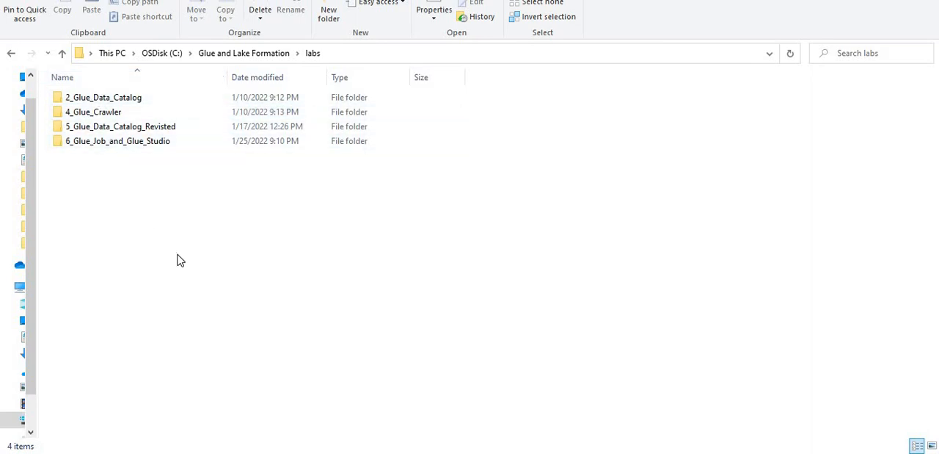
pyautogui.doubleClick(85, 143)
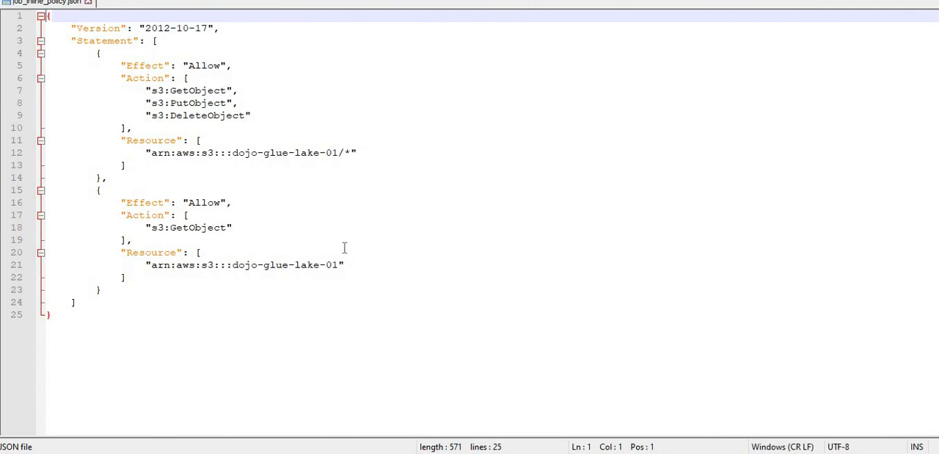
# Examine the S3 bucket name in the Resource ARNs of both policy statements.
pyautogui.click(234, 152)
pyautogui.moveTo(240, 152); pyautogui.dragTo(341, 152)
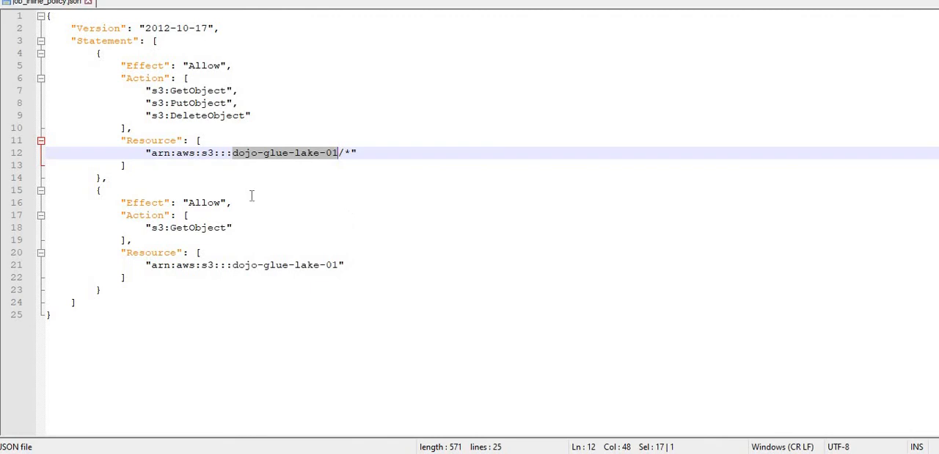
pyautogui.click(356, 142)
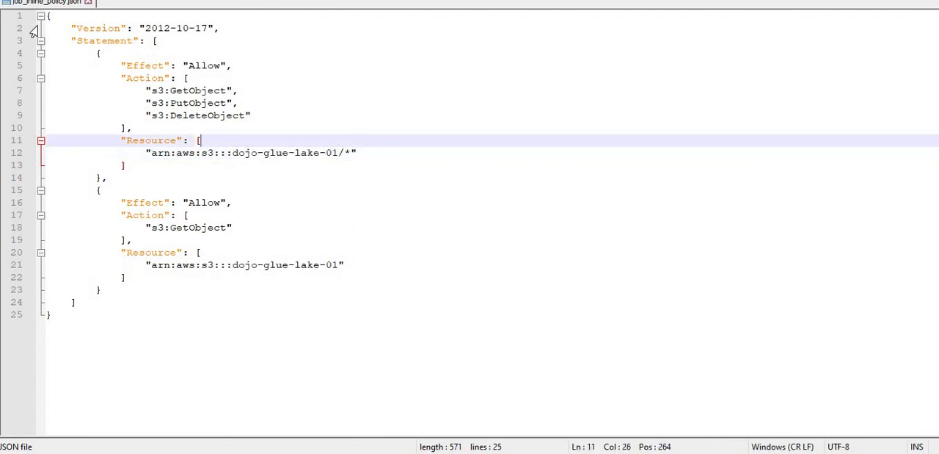
pyautogui.moveTo(233, 152); pyautogui.dragTo(340, 154)
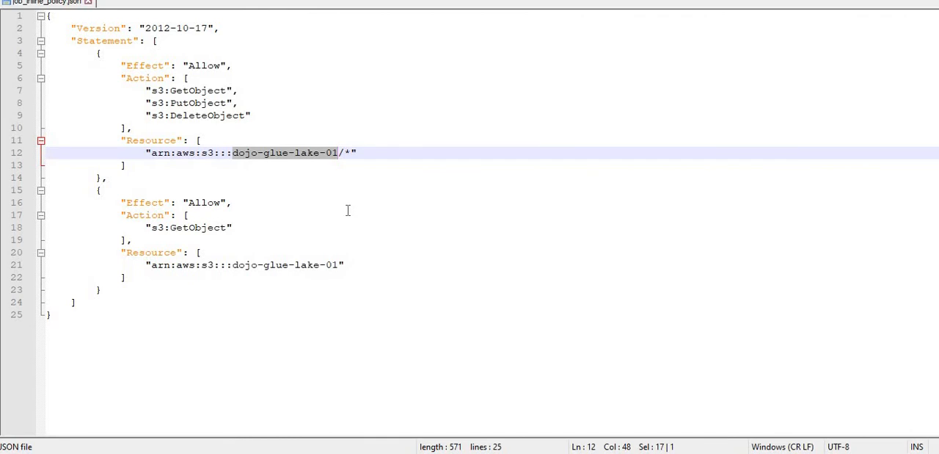
pyautogui.click(321, 173)
pyautogui.doubleClick(285, 152)
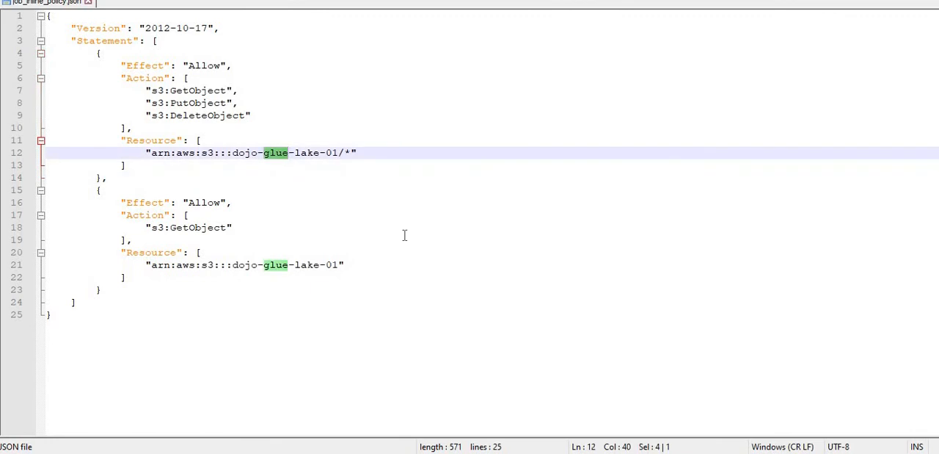
pyautogui.click(320, 328)
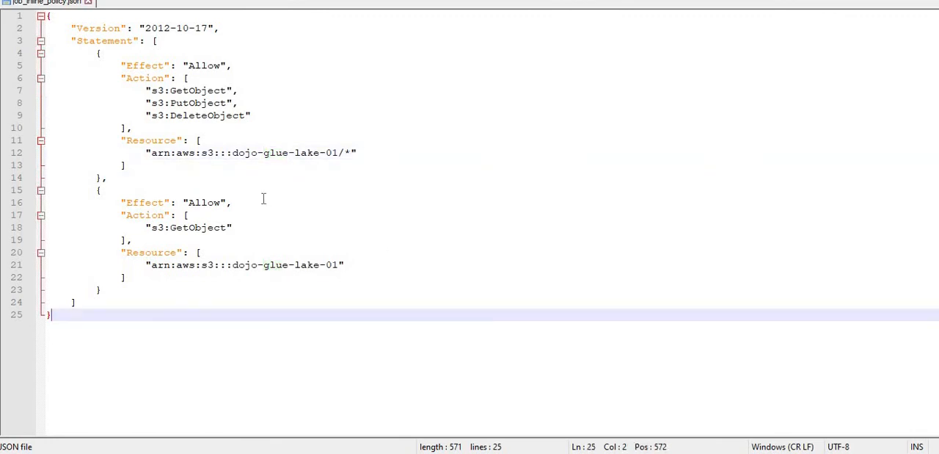
pyautogui.moveTo(233, 152); pyautogui.dragTo(338, 153)
pyautogui.moveTo(233, 265); pyautogui.dragTo(344, 266)
pyautogui.click(308, 315)
# Copy the entire JSON policy text from job_inline_policy.json.
pyautogui.moveTo(84, 315); pyautogui.dragTo(25, 22)
pyautogui.rightClick(111, 100)
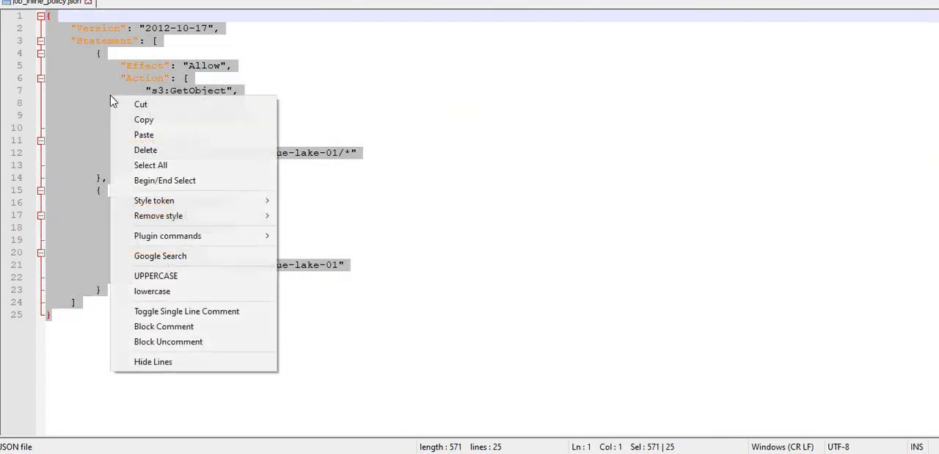
pyautogui.click(151, 120)
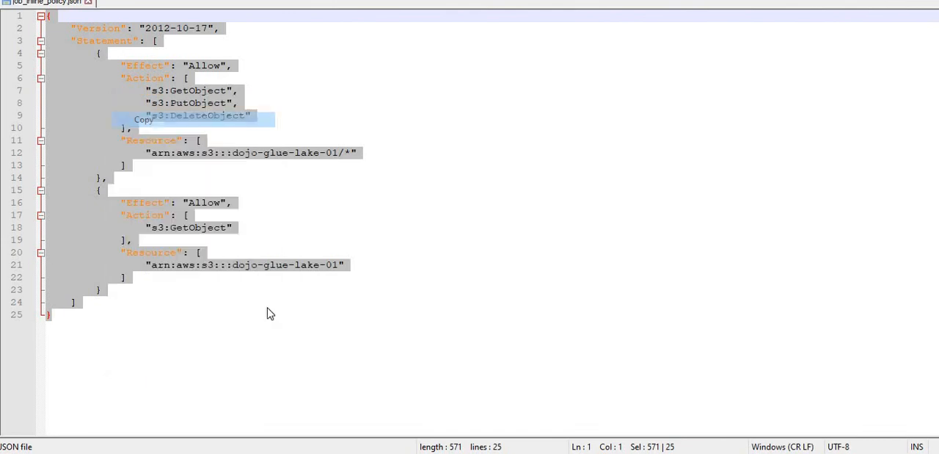
# Switch back to the IAM console in the browser and start a new inline policy for dojo_job_role in the JSON editor.
pyautogui.click(322, 453)
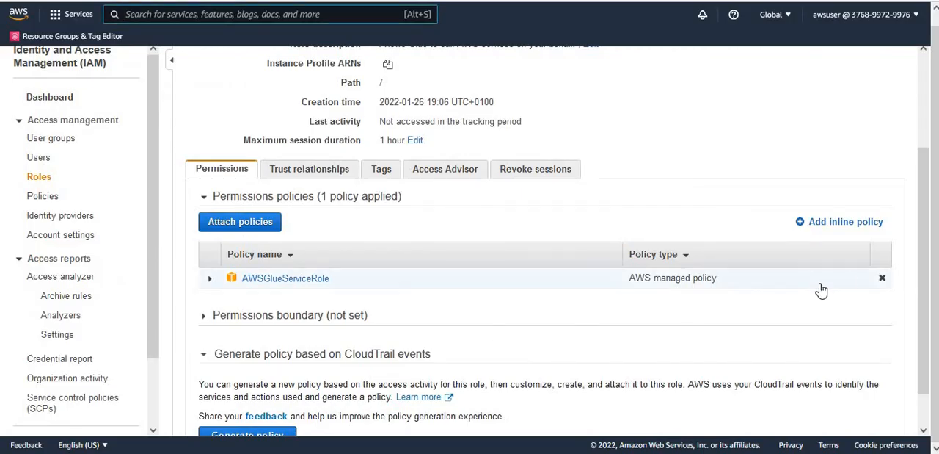
pyautogui.scroll(3, 925, 210)
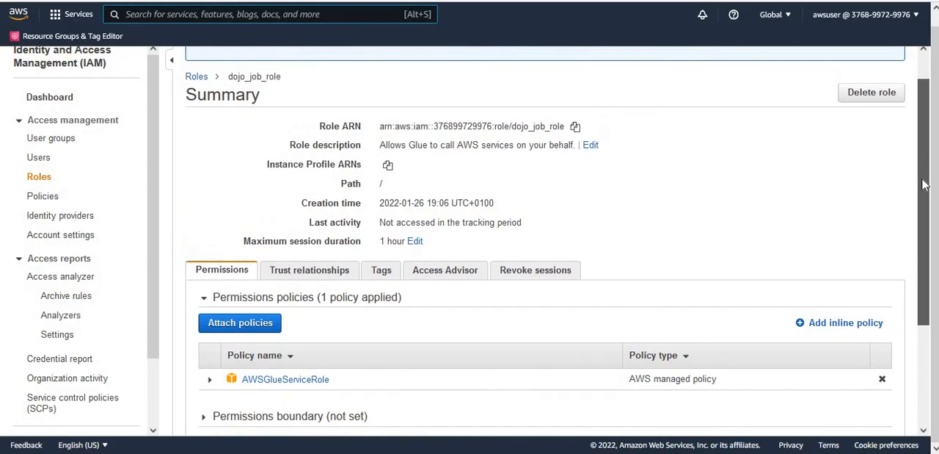
pyautogui.scroll(-2, 915, 181)
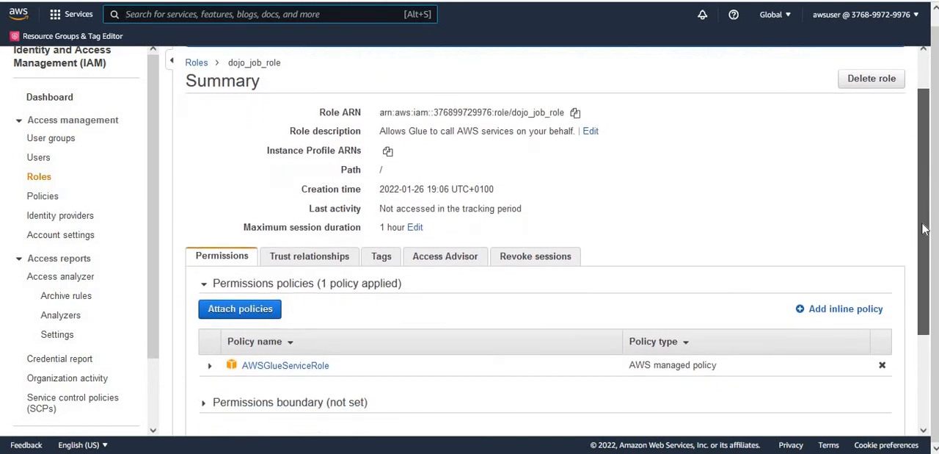
pyautogui.click(826, 278)
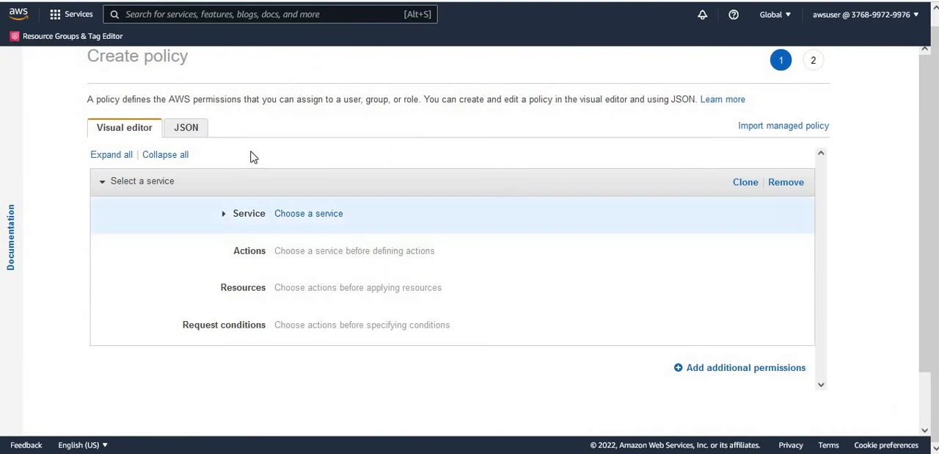
pyautogui.click(194, 136)
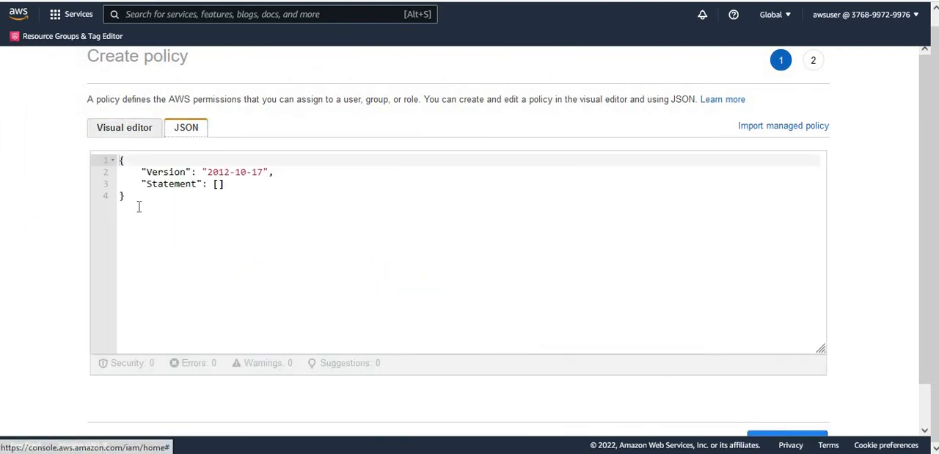
# Replace the default policy JSON with the copied policy text and check the S3 bucket name in its Resource ARNs.
pyautogui.moveTo(122, 196); pyautogui.dragTo(109, 160)
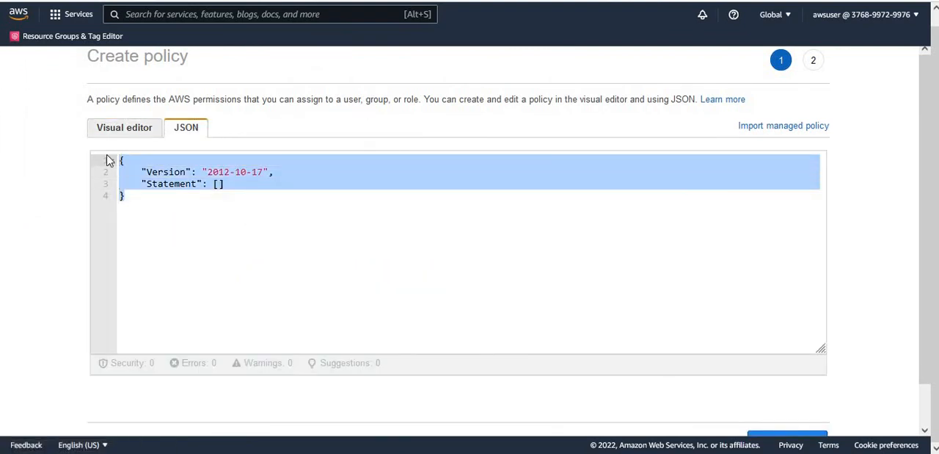
pyautogui.press('BackSpace')
pyautogui.hotkey('ctrl', 'v')
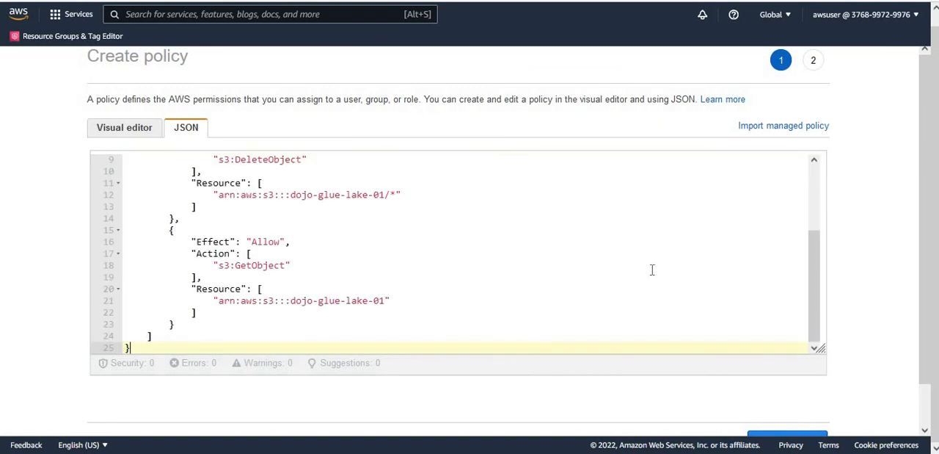
pyautogui.scroll(3, 822, 203)
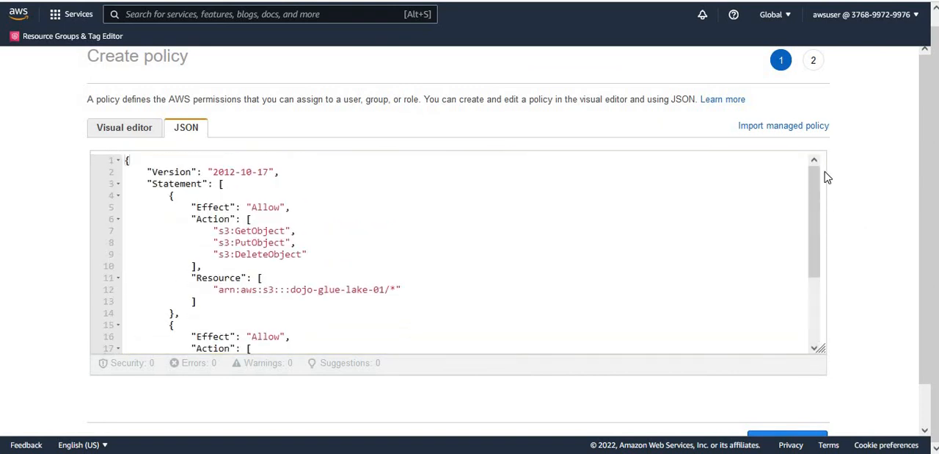
pyautogui.scroll(-3, 828, 225)
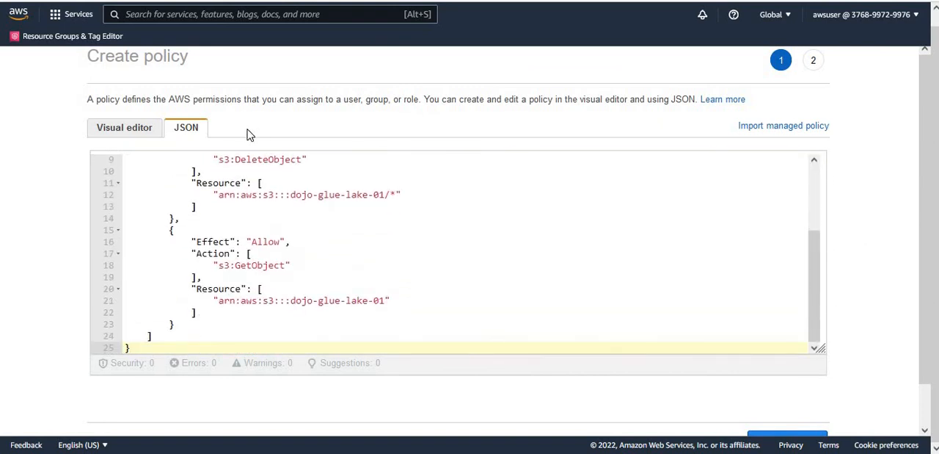
pyautogui.click(331, 241)
pyautogui.moveTo(290, 195); pyautogui.dragTo(385, 195)
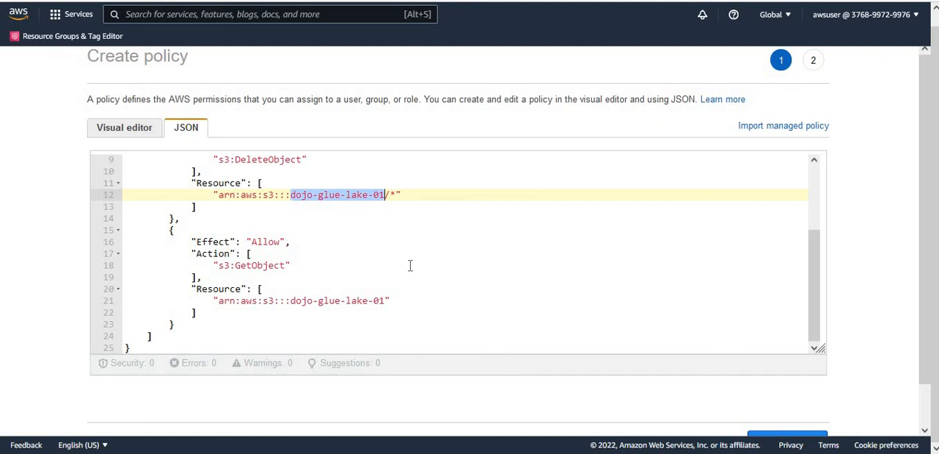
# Review the inline policy, name it dojojobinlinepolicy and create it on the role.
pyautogui.moveTo(928, 345); pyautogui.dragTo(937, 384)
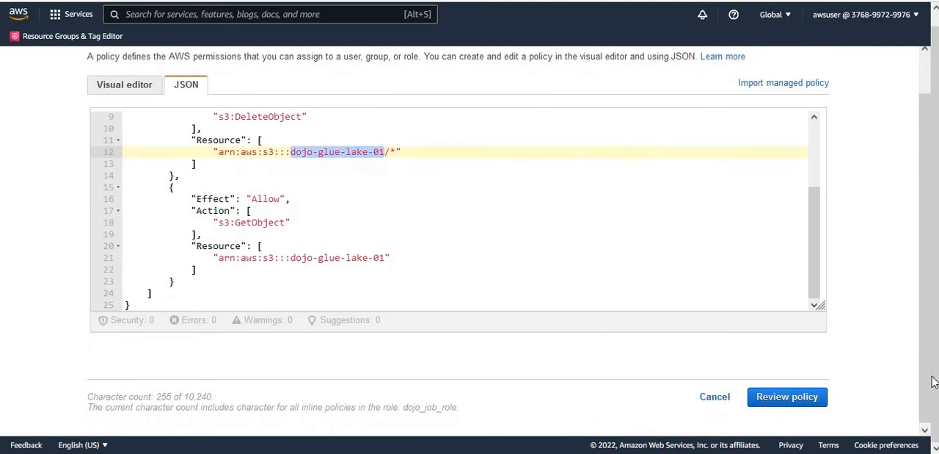
pyautogui.click(798, 397)
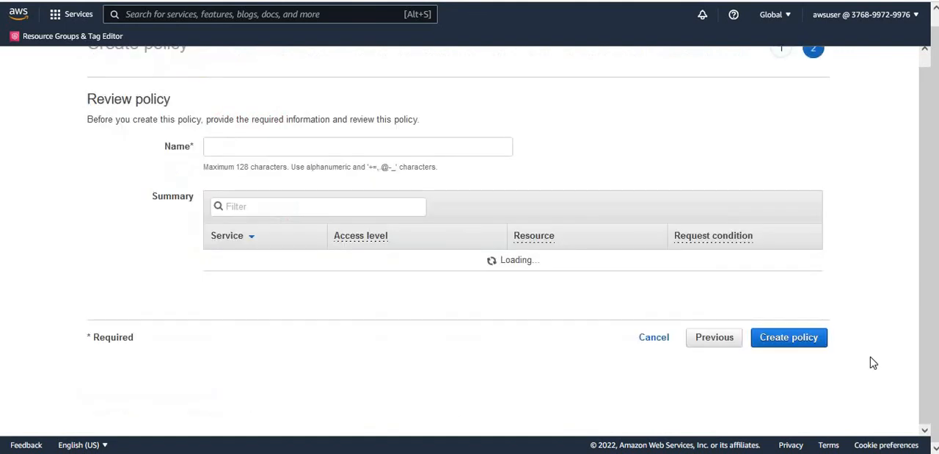
pyautogui.click(414, 149)
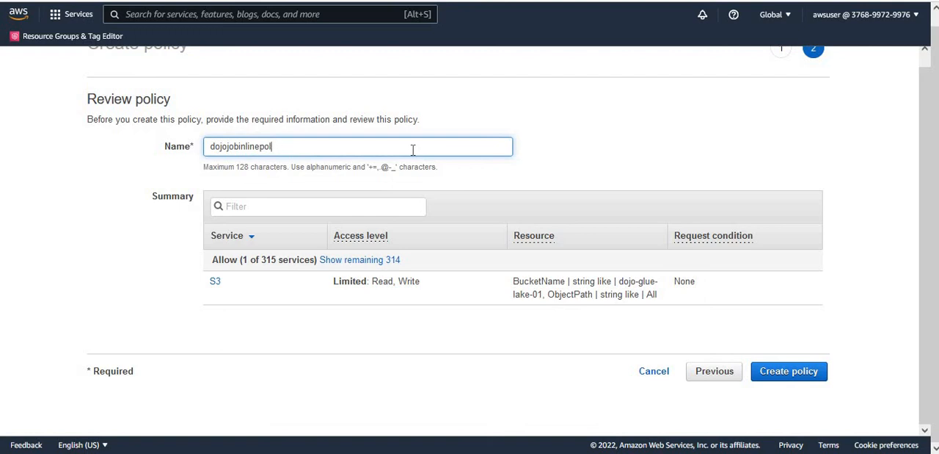
pyautogui.click(800, 375)
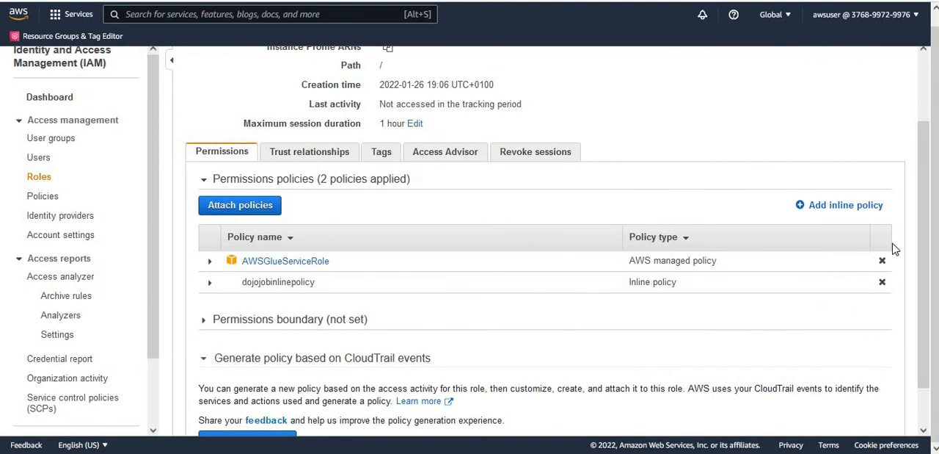
pyautogui.moveTo(927, 210); pyautogui.dragTo(927, 184)
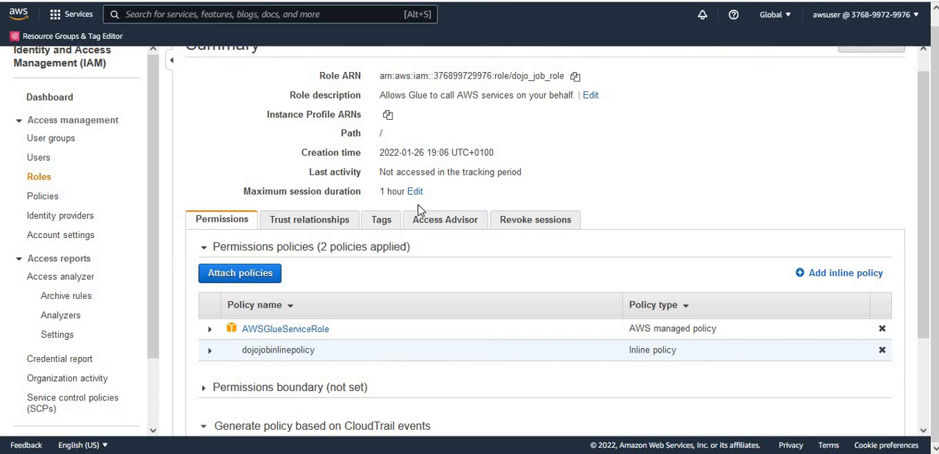
# Search the AWS services for Lake Formation and open the AWS Lake Formation console.
pyautogui.click(345, 17)
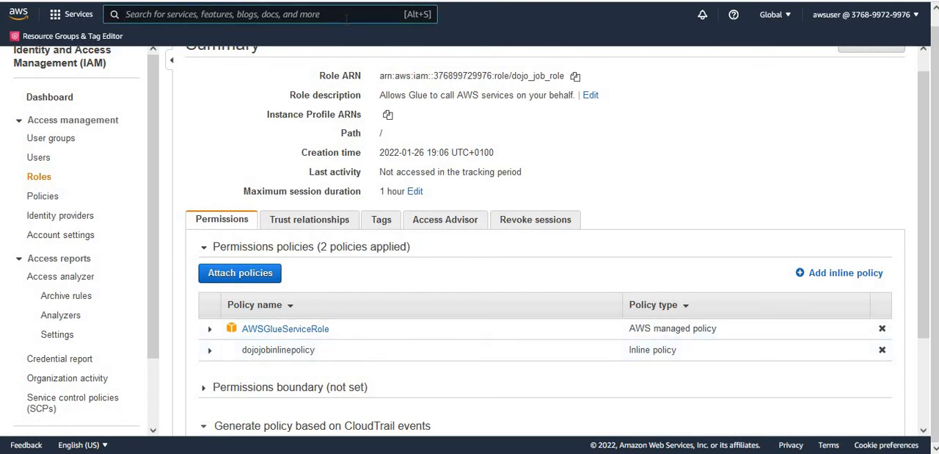
pyautogui.write('Lake o')
pyautogui.write('ne')
pyautogui.press('BackSpace')
pyautogui.press('BackSpace')
pyautogui.press('BackSpace')
pyautogui.write('o')
pyautogui.press('BackSpace')
pyautogui.write('Form')
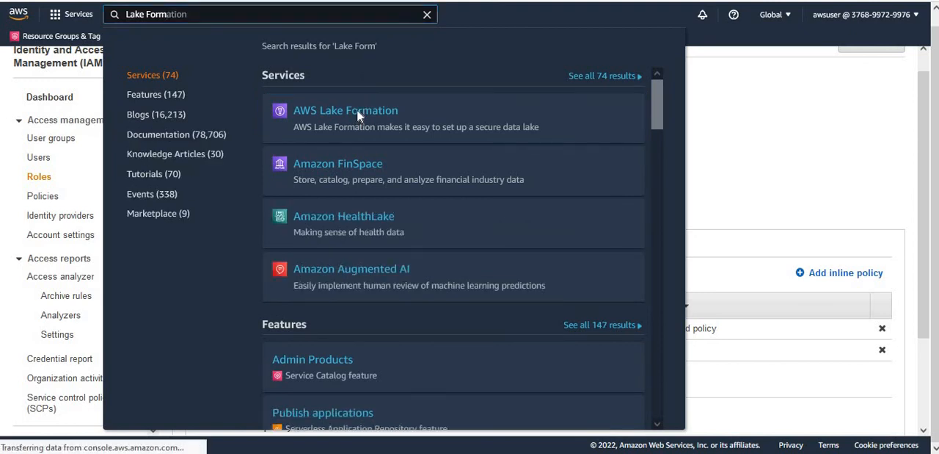
pyautogui.click(357, 114)
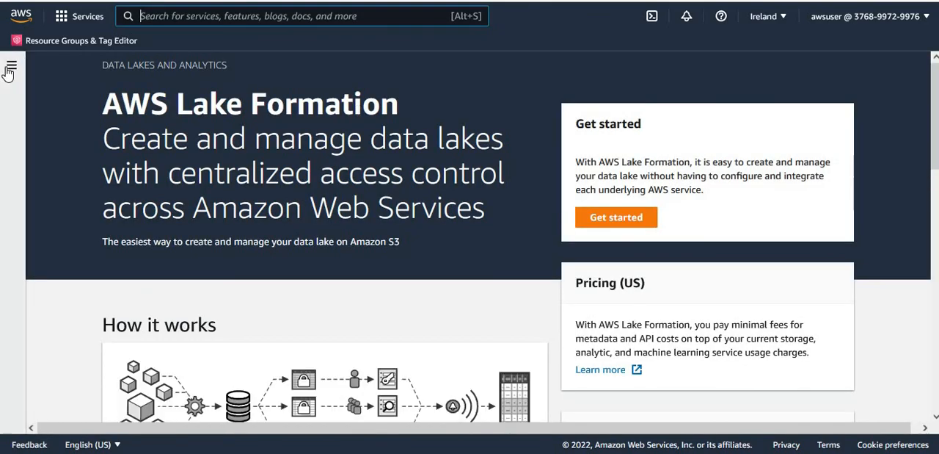
# Open the data permissions of the postgres_public_employees table from the data catalog's table list.
pyautogui.click(11, 68)
pyautogui.click(42, 178)
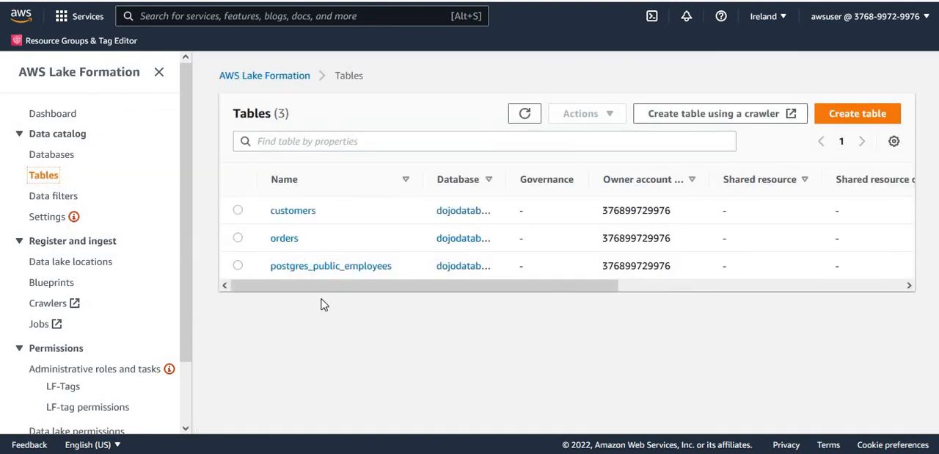
pyautogui.click(238, 266)
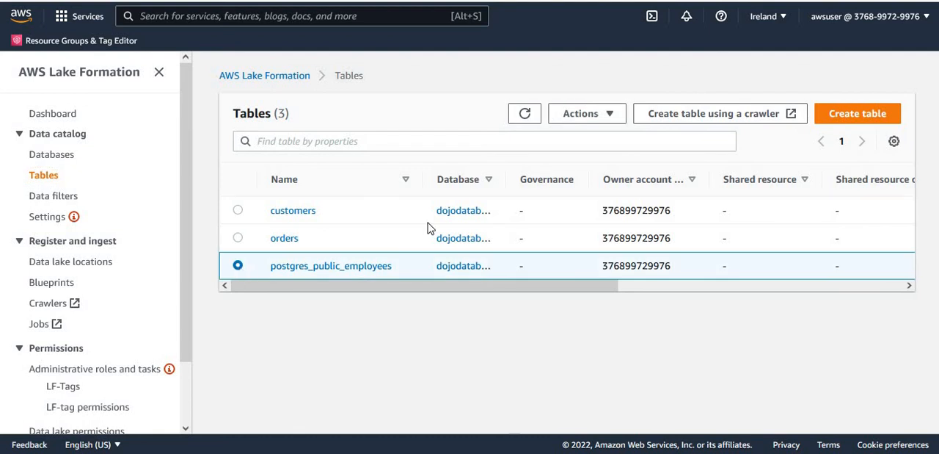
pyautogui.click(609, 115)
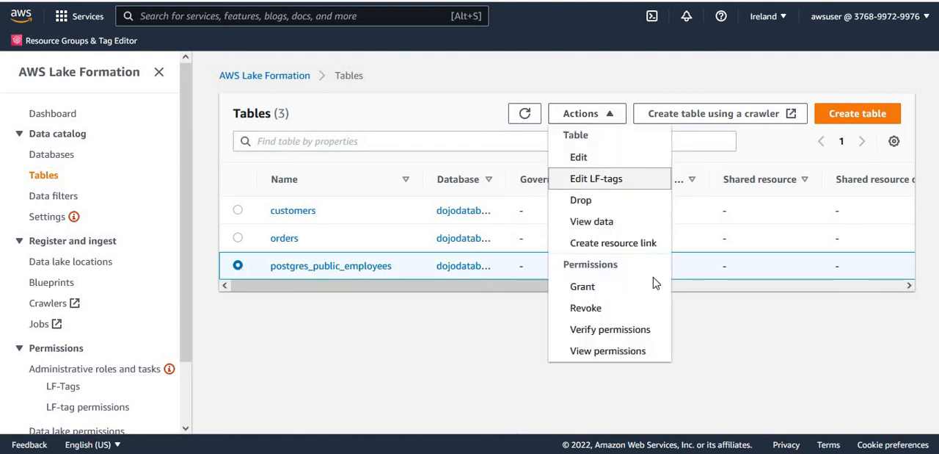
pyautogui.click(636, 358)
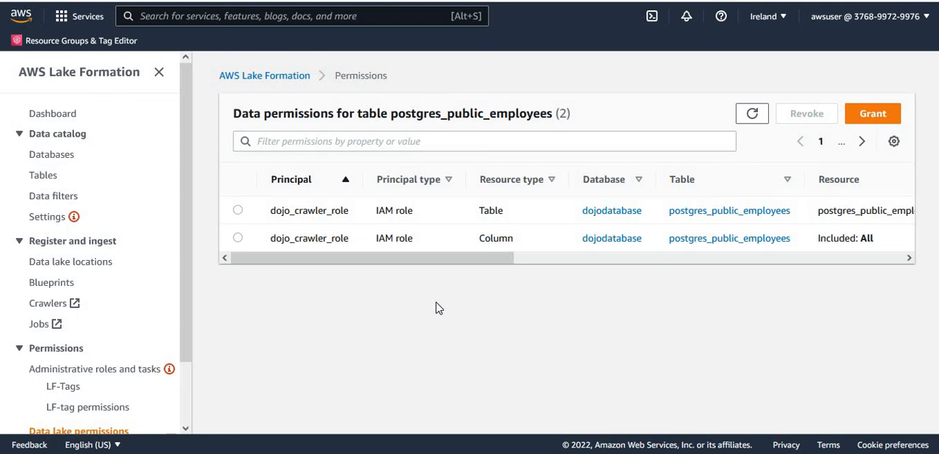
# Start a new data permissions grant with the IAM role dojo_job_role as principal.
pyautogui.click(873, 115)
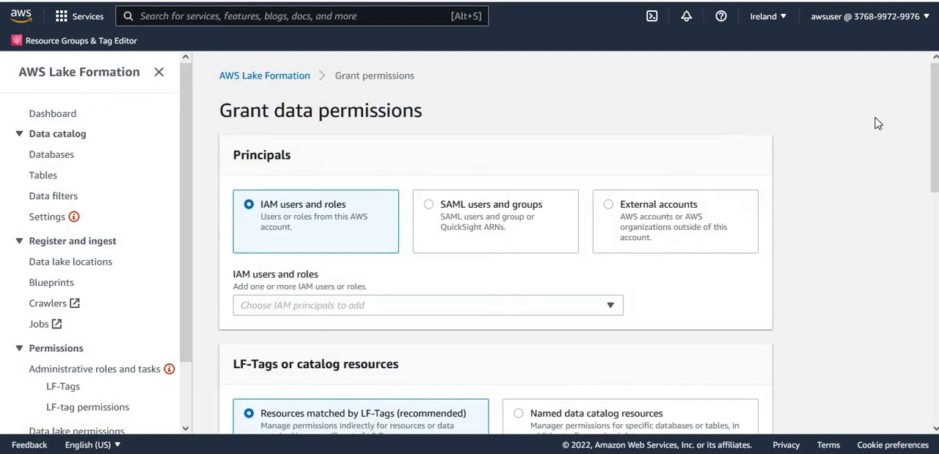
pyautogui.click(554, 311)
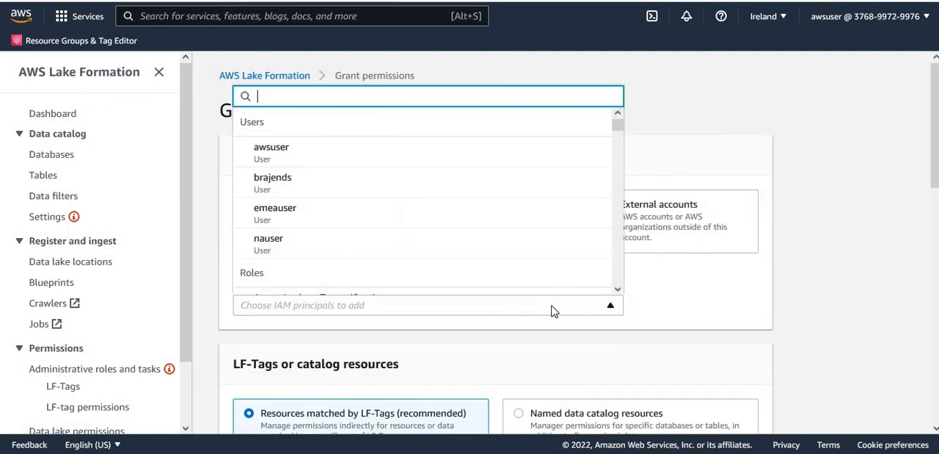
pyautogui.write('dojo')
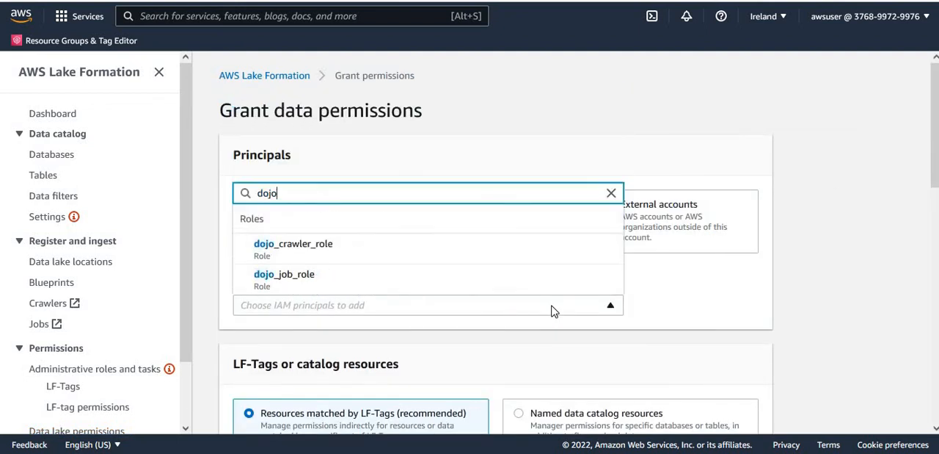
pyautogui.click(293, 282)
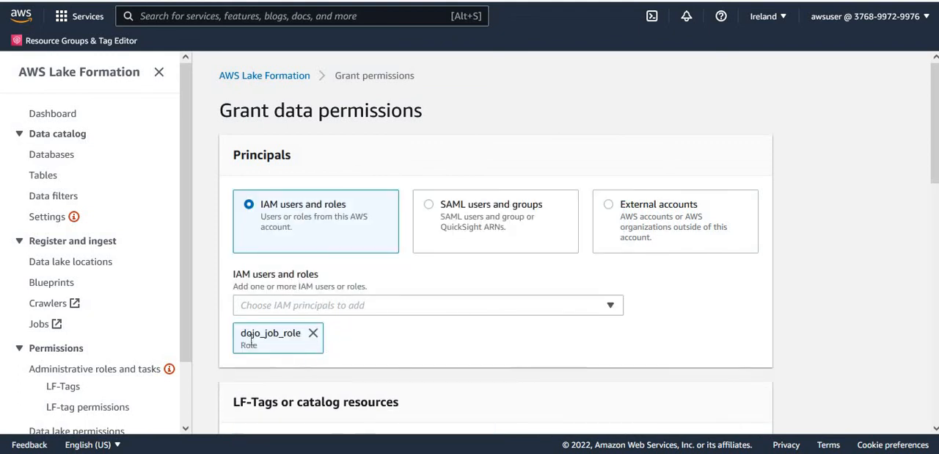
# Target the grant at named data catalog resources, with database dojodatabase and table postgres_public_employees.
pyautogui.moveTo(933, 151); pyautogui.dragTo(935, 281)
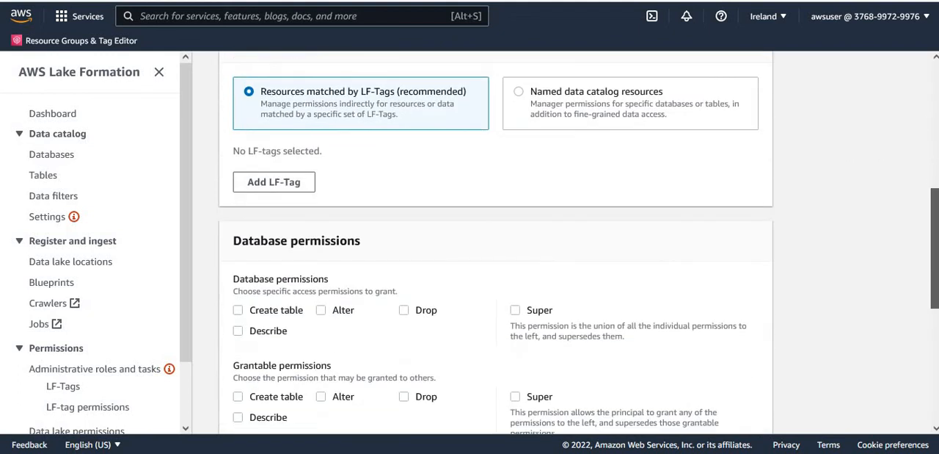
pyautogui.click(520, 93)
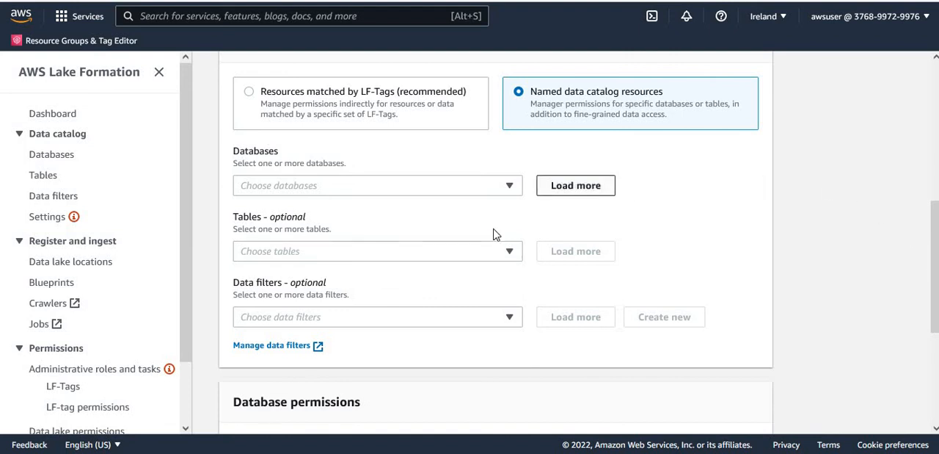
pyautogui.click(414, 191)
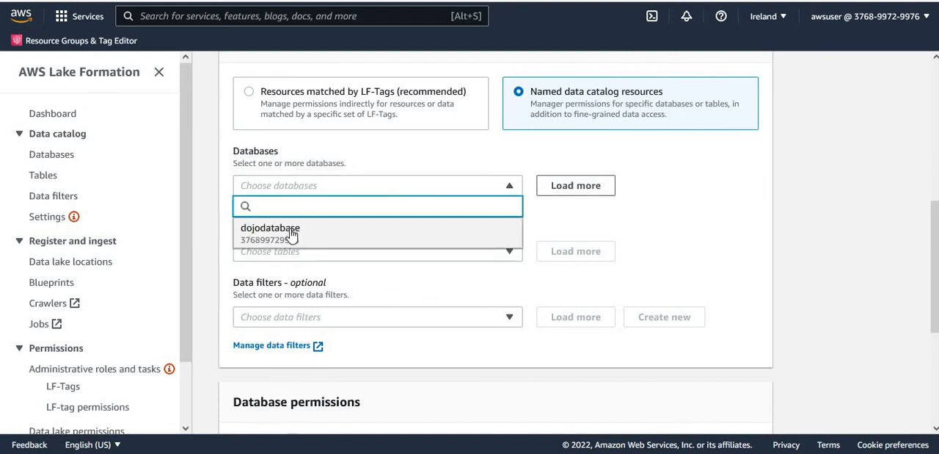
pyautogui.click(295, 235)
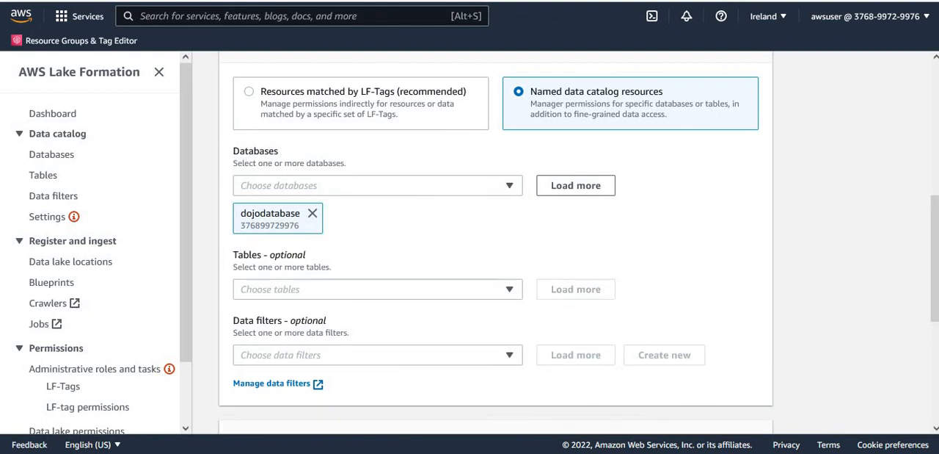
pyautogui.click(400, 298)
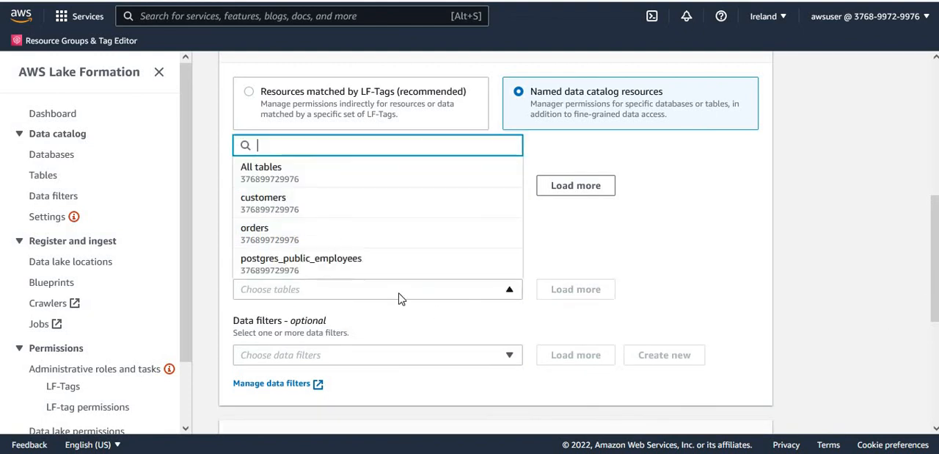
pyautogui.click(322, 267)
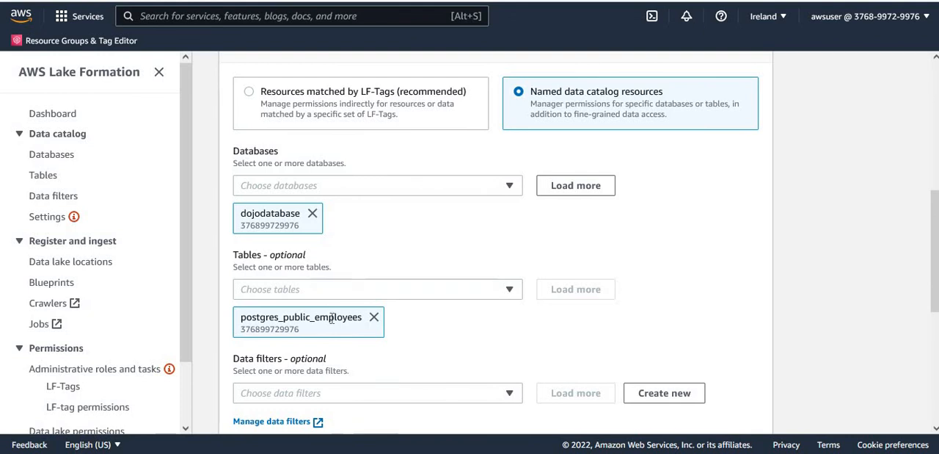
# Allow the Select table permission, recheck the chosen principal and grant the permissions.
pyautogui.moveTo(933, 290); pyautogui.dragTo(933, 400)
pyautogui.click(256, 242)
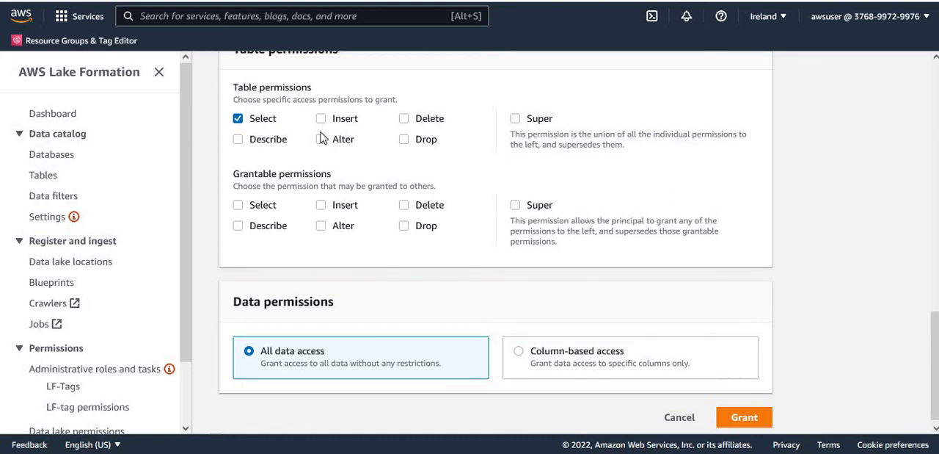
pyautogui.moveTo(934, 361); pyautogui.dragTo(936, 66)
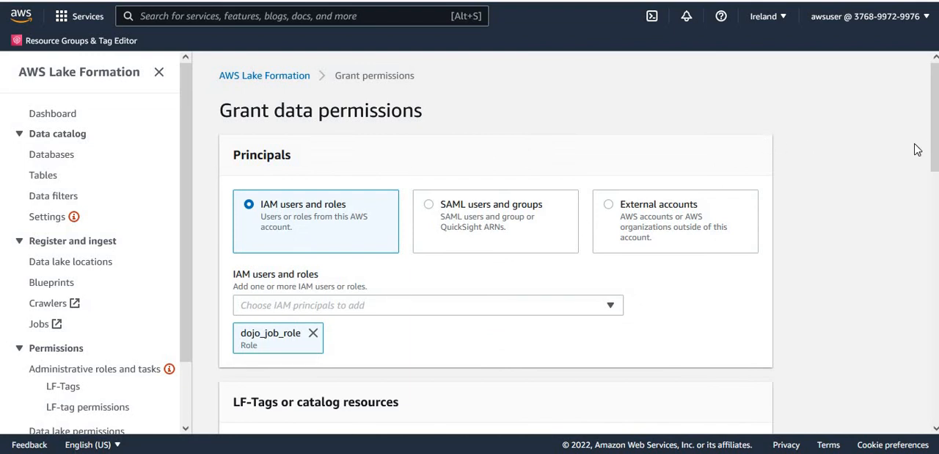
pyautogui.moveTo(935, 151); pyautogui.dragTo(900, 364)
pyautogui.scroll(-1, 340, 229)
pyautogui.click(754, 412)
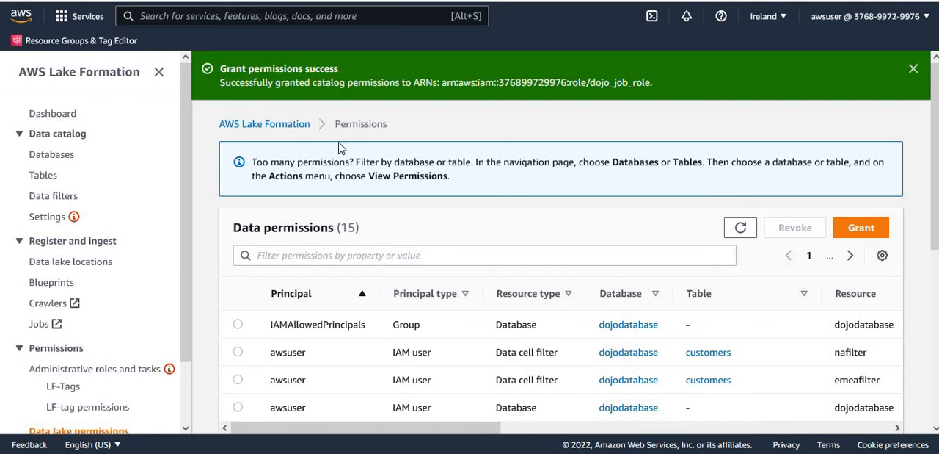
# Switch to the S3 service and open the bucket dojo-glue-lake-01.
pyautogui.hotkey('alt', 's')
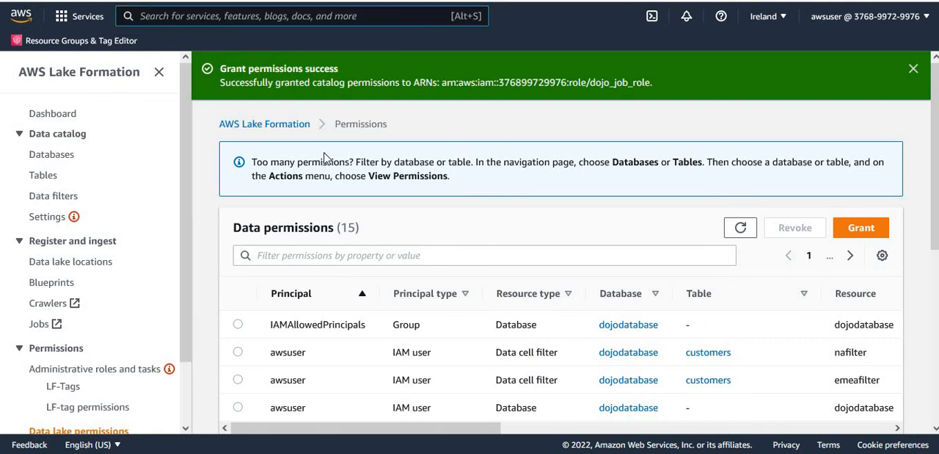
pyautogui.write('S3')
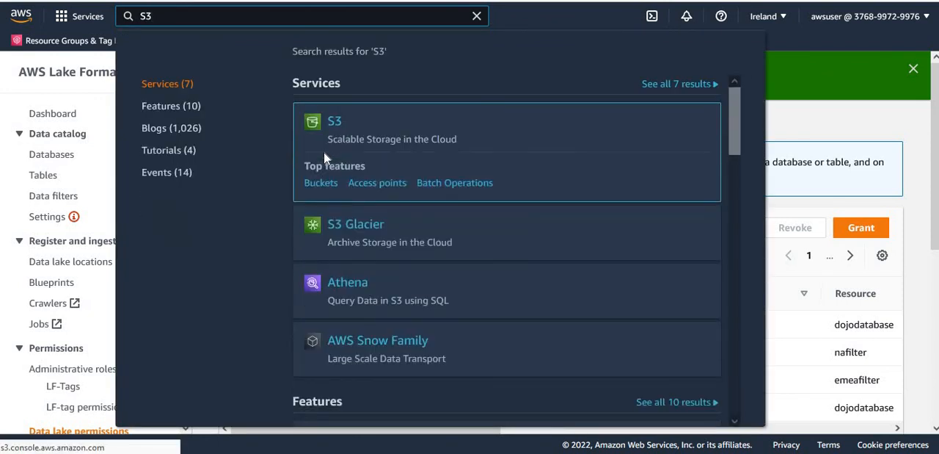
pyautogui.click(323, 151)
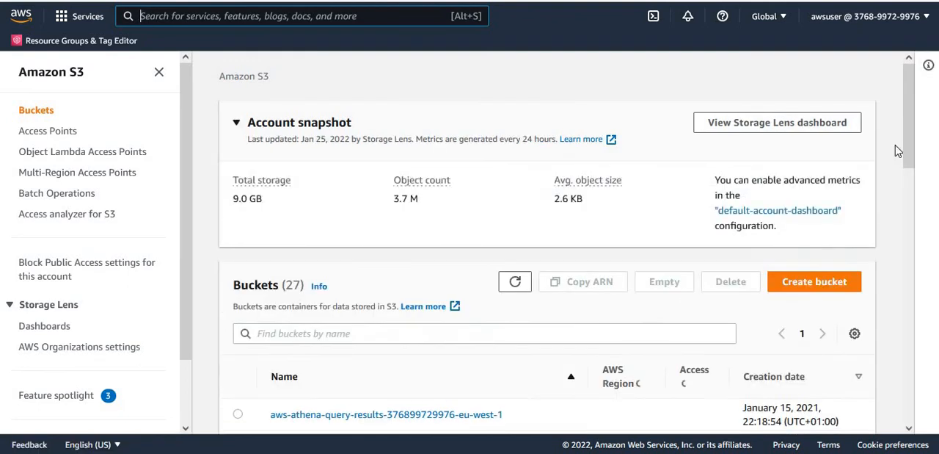
pyautogui.moveTo(911, 116); pyautogui.dragTo(925, 270)
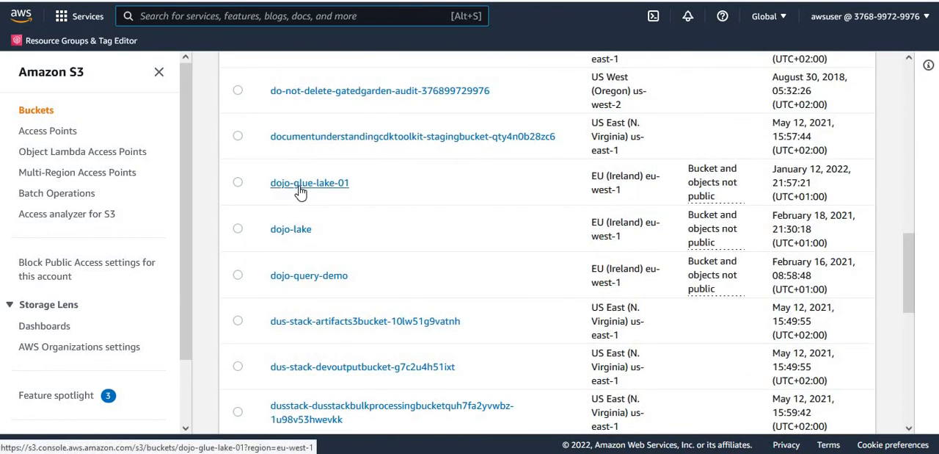
pyautogui.click(300, 191)
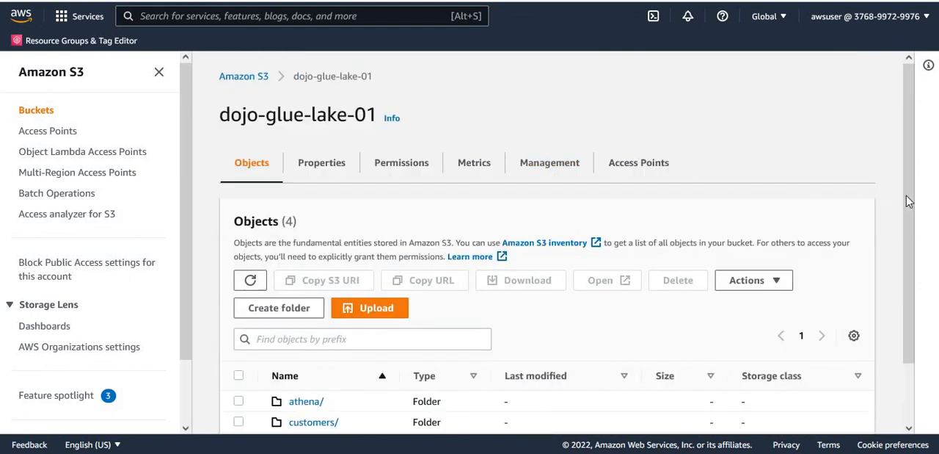
# Create a folder named employees in the dojo-glue-lake-01 bucket and dismiss the success notice.
pyautogui.moveTo(912, 201); pyautogui.dragTo(913, 300)
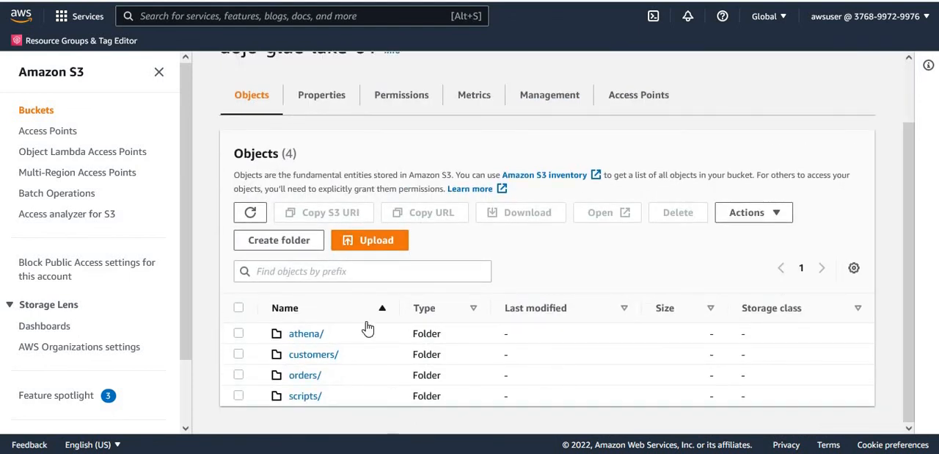
pyautogui.click(303, 243)
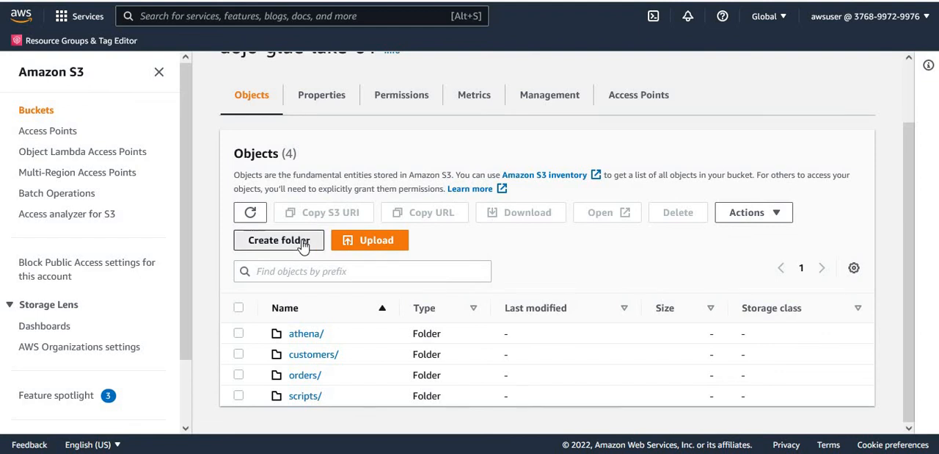
pyautogui.write('employee')
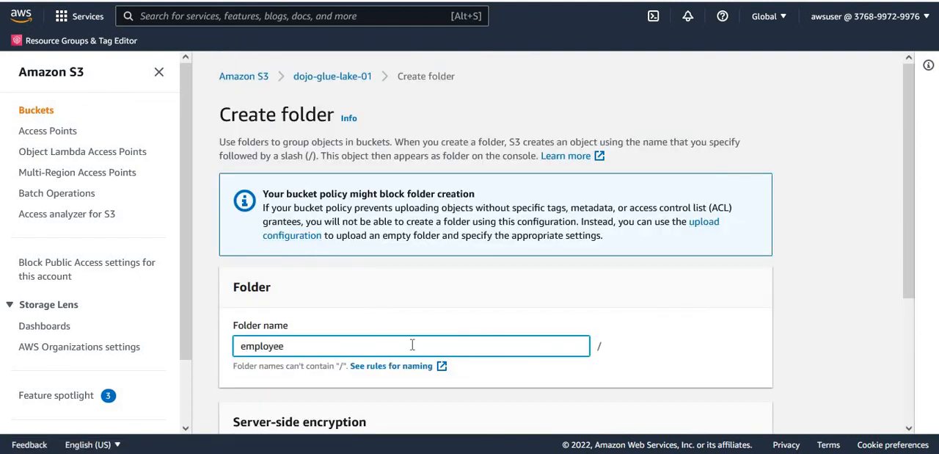
pyautogui.write('s')
pyautogui.moveTo(909, 294); pyautogui.dragTo(923, 428)
pyautogui.click(734, 410)
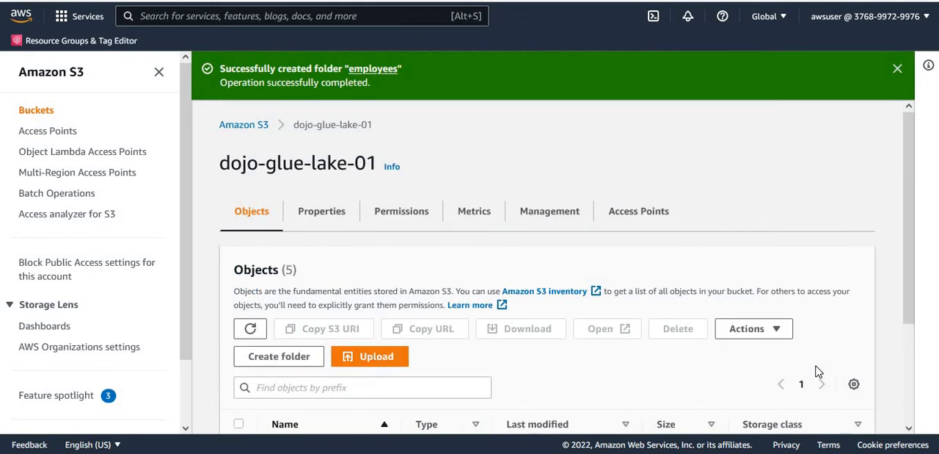
pyautogui.click(898, 70)
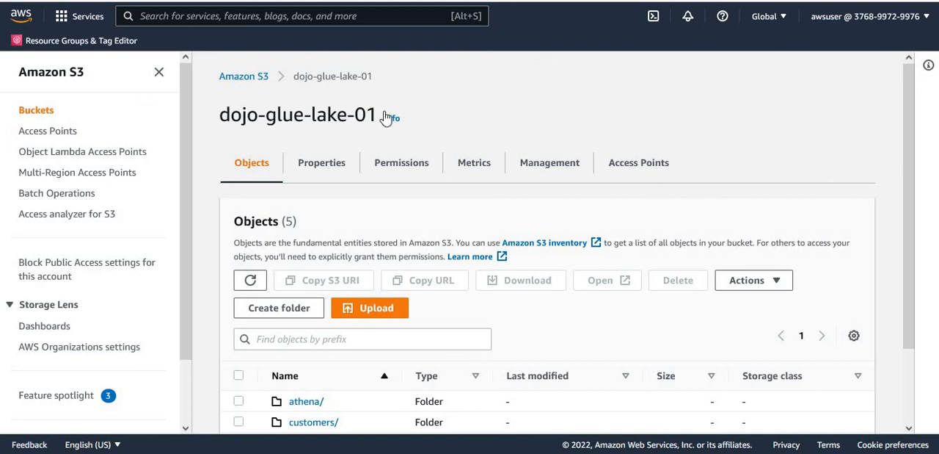
pyautogui.scroll(-1, 915, 335)
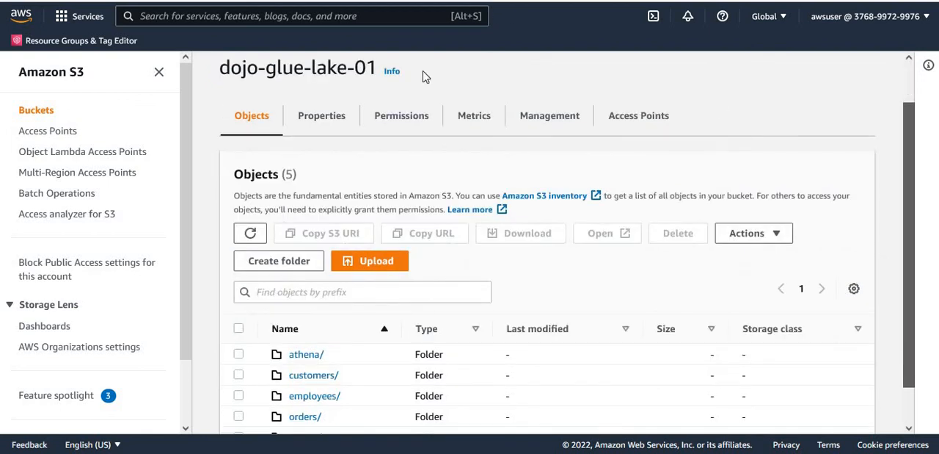
# Switch to the AWS Glue service and open the Jobs page of AWS Glue Studio.
pyautogui.click(315, 15)
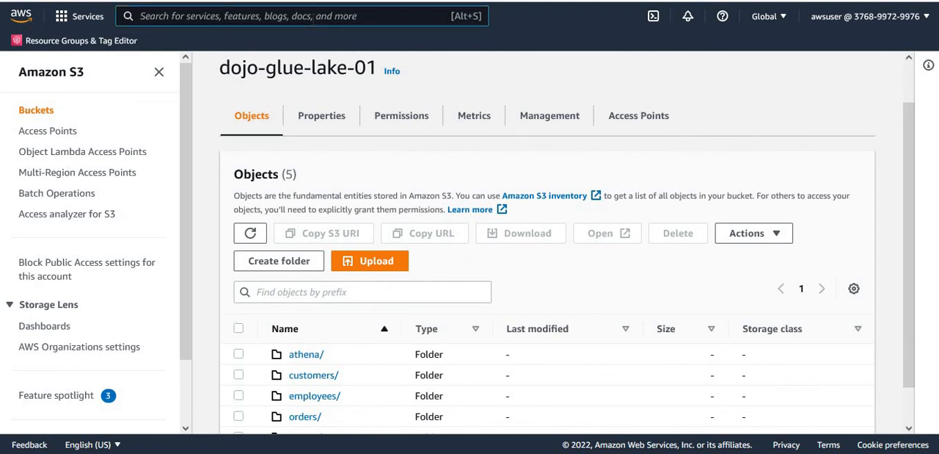
pyautogui.write('Glue')
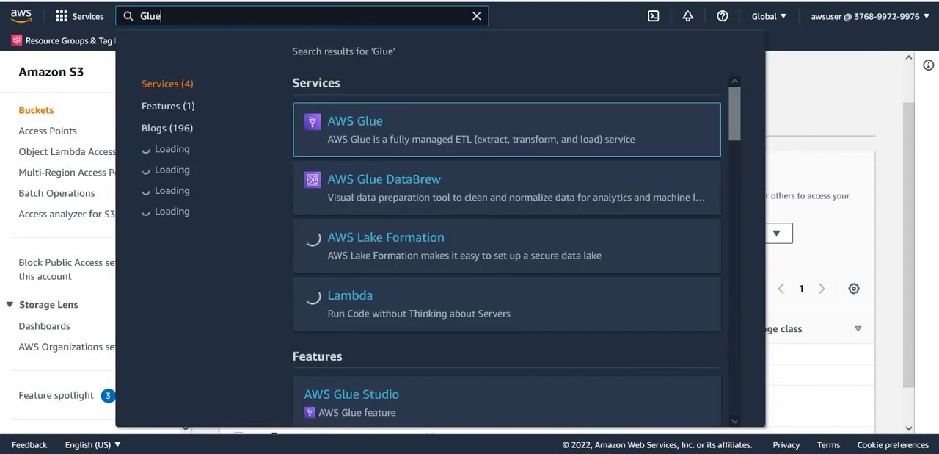
pyautogui.click(353, 126)
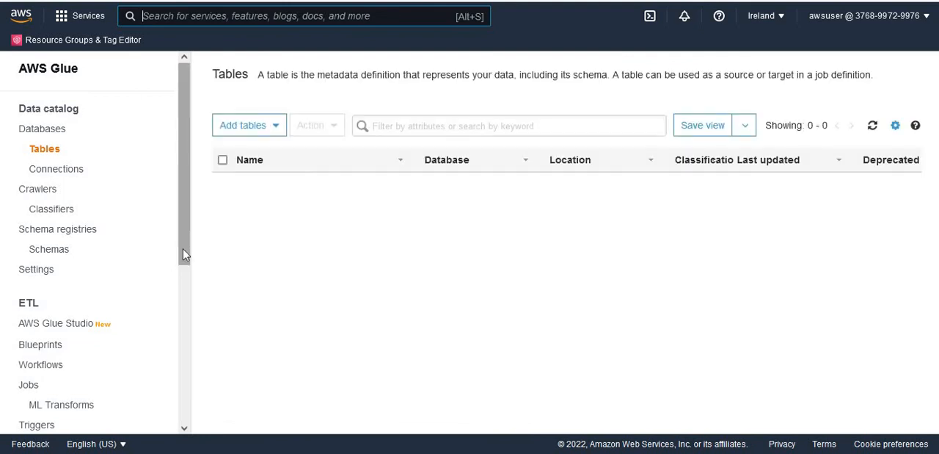
pyautogui.scroll(-2, 185, 279)
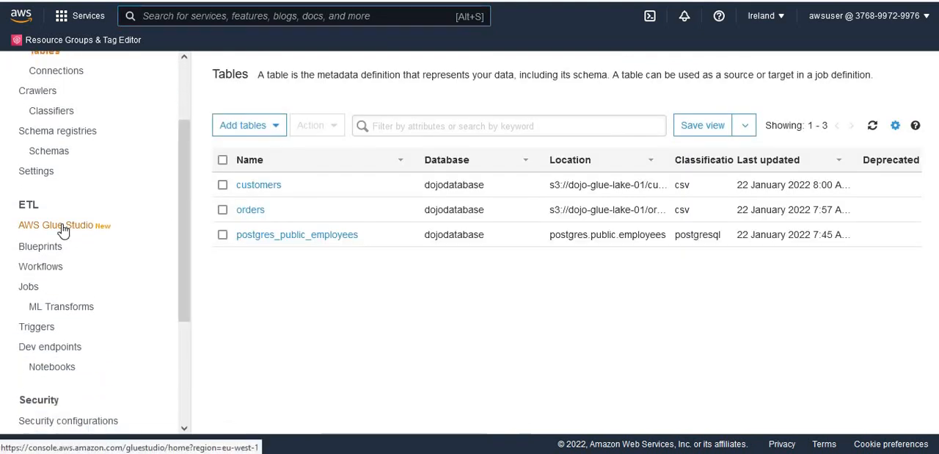
pyautogui.click(63, 231)
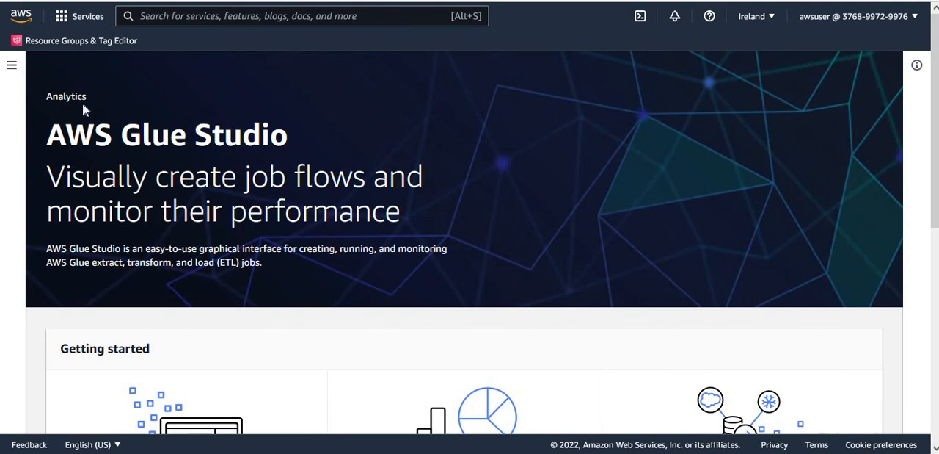
pyautogui.click(11, 66)
pyautogui.click(29, 116)
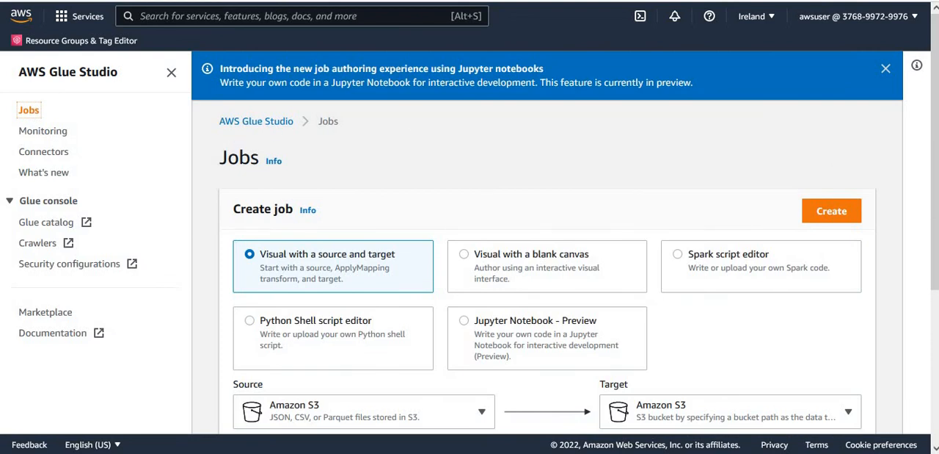
# Create a new job using the Visual with a blank canvas option.
pyautogui.scroll(-1, 935, 186)
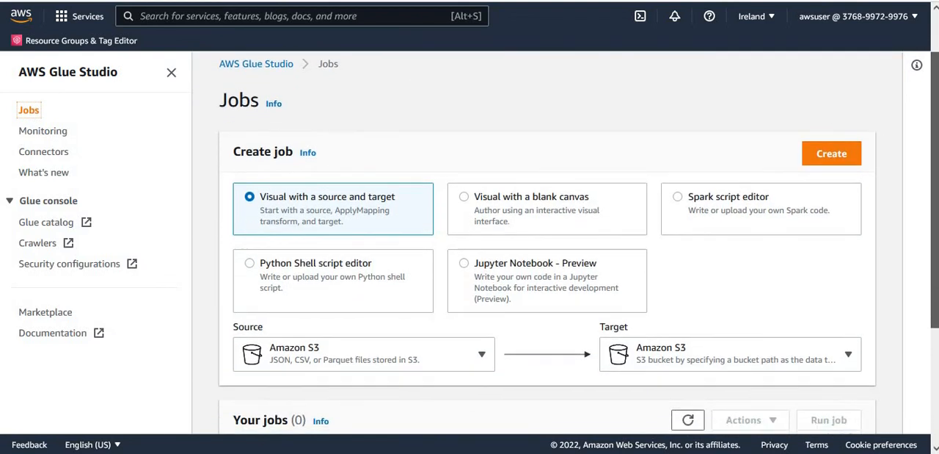
pyautogui.scroll(-1, 936, 186)
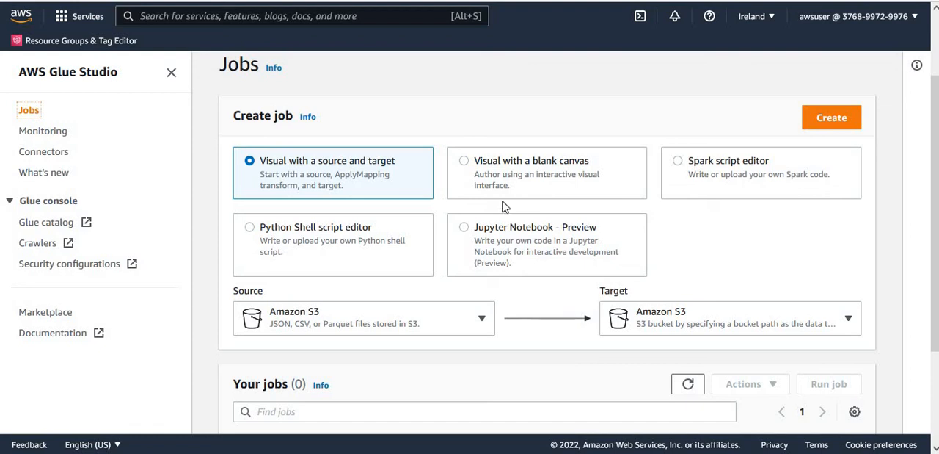
pyautogui.click(465, 161)
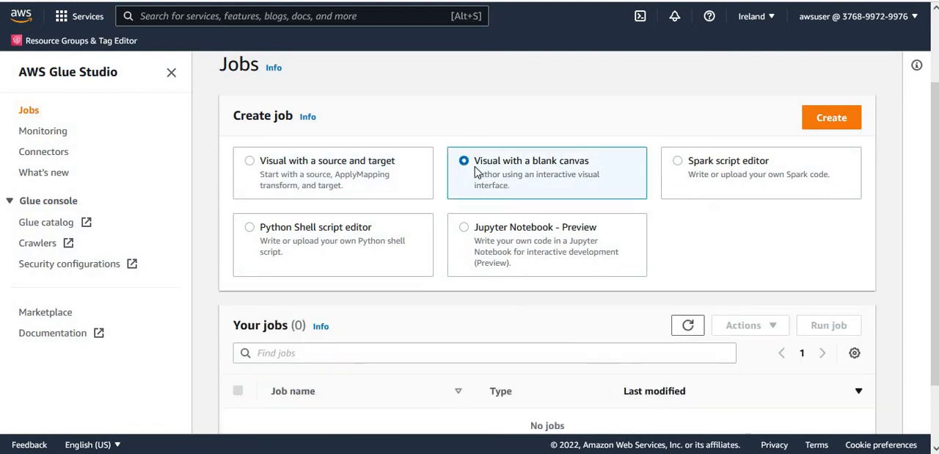
pyautogui.click(834, 120)
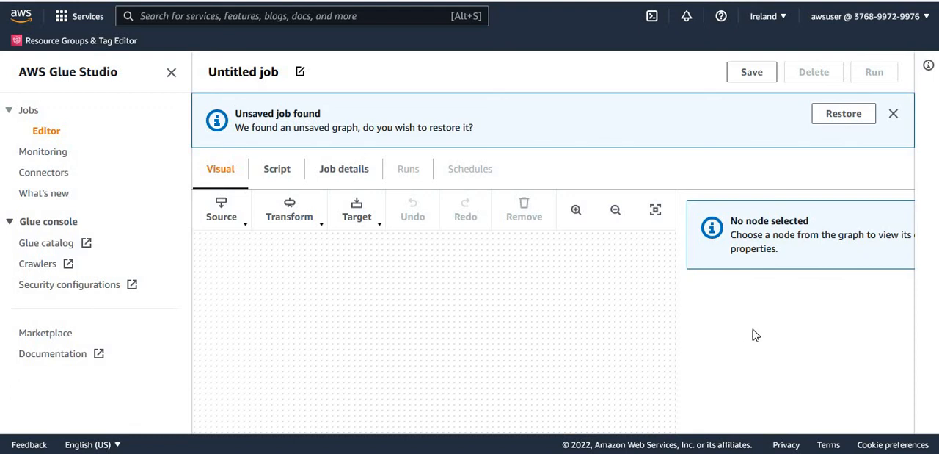
# Add a PostgreSQL data source node to the job canvas, collapse the side navigation and dismiss the unsaved job notice.
pyautogui.click(244, 227)
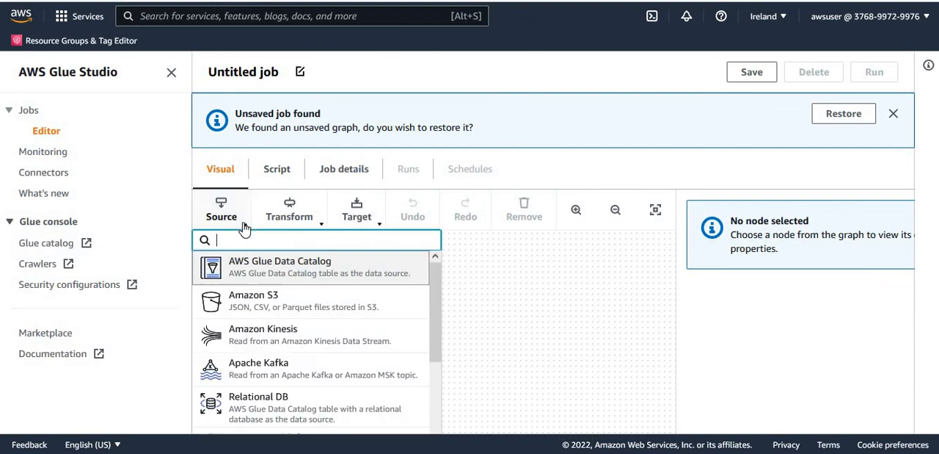
pyautogui.moveTo(435, 312); pyautogui.dragTo(447, 385)
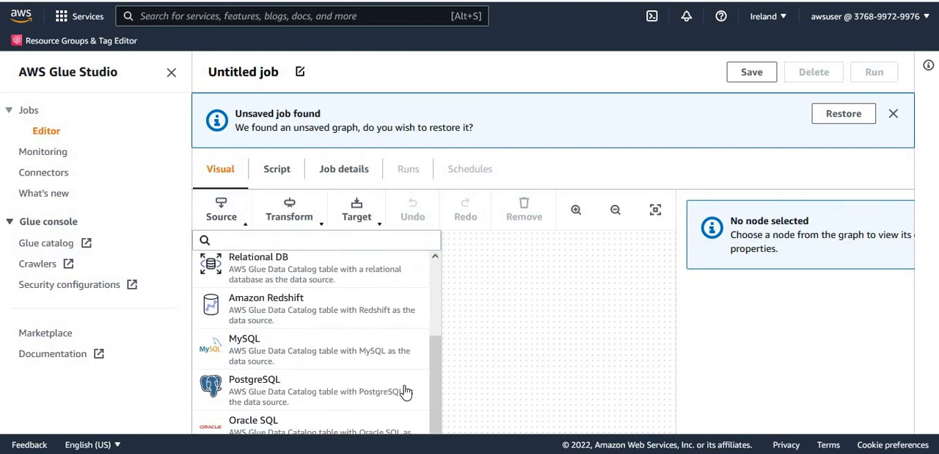
pyautogui.click(269, 397)
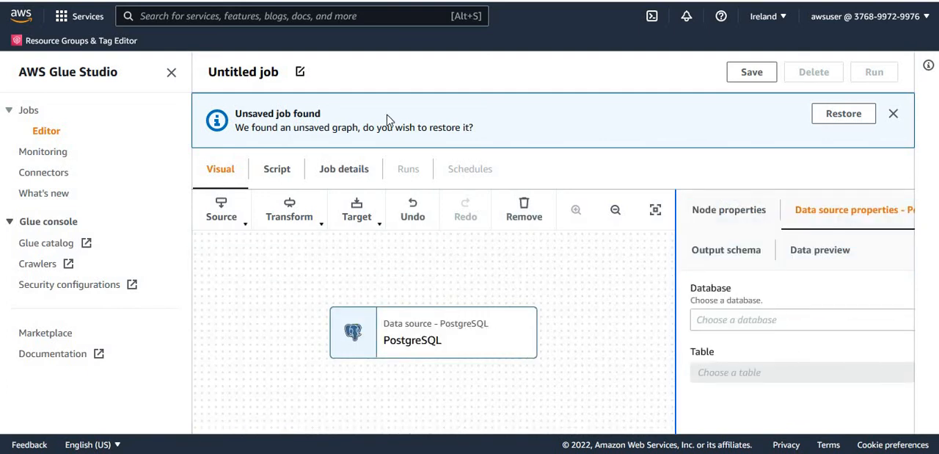
pyautogui.click(171, 75)
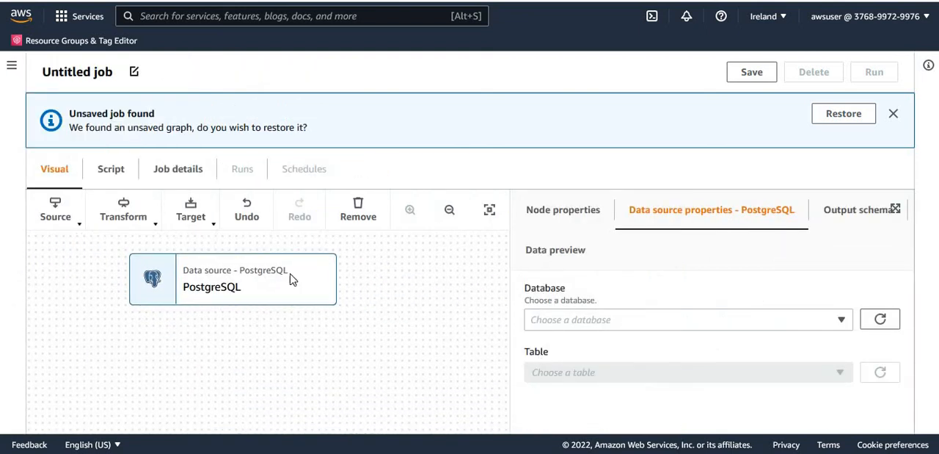
pyautogui.click(288, 272)
pyautogui.click(226, 289)
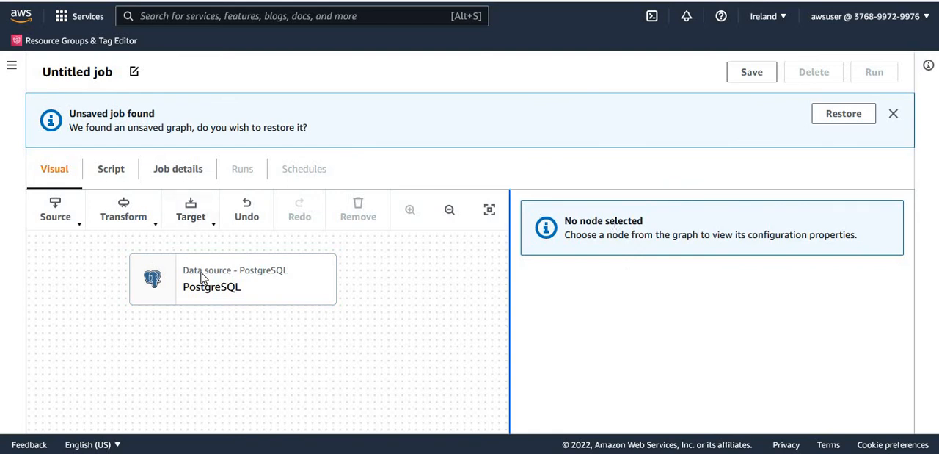
pyautogui.click(893, 115)
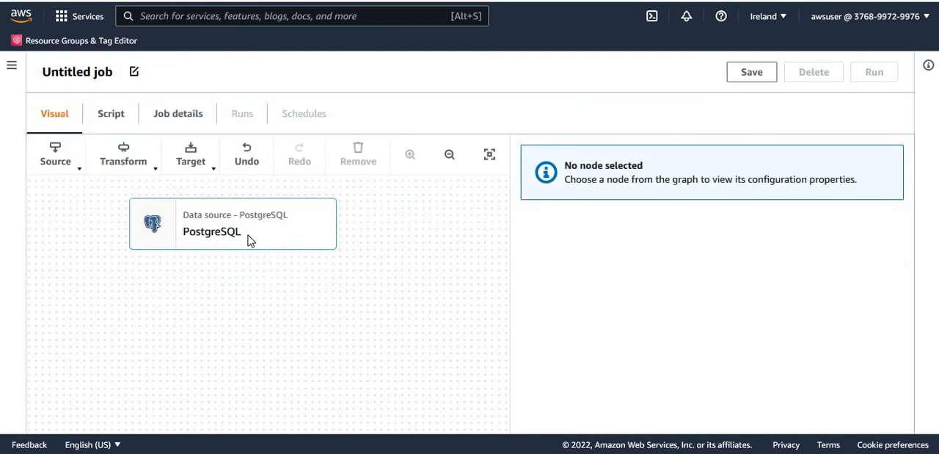
# Set the PostgreSQL source to database dojodatabase and table postgres_public_employees, and display its output schema.
pyautogui.click(220, 235)
pyautogui.moveTo(720, 295)
pyautogui.mouseDown()
pyautogui.moveTo(748, 269)
pyautogui.moveTo(802, 266)
pyautogui.mouseUp()
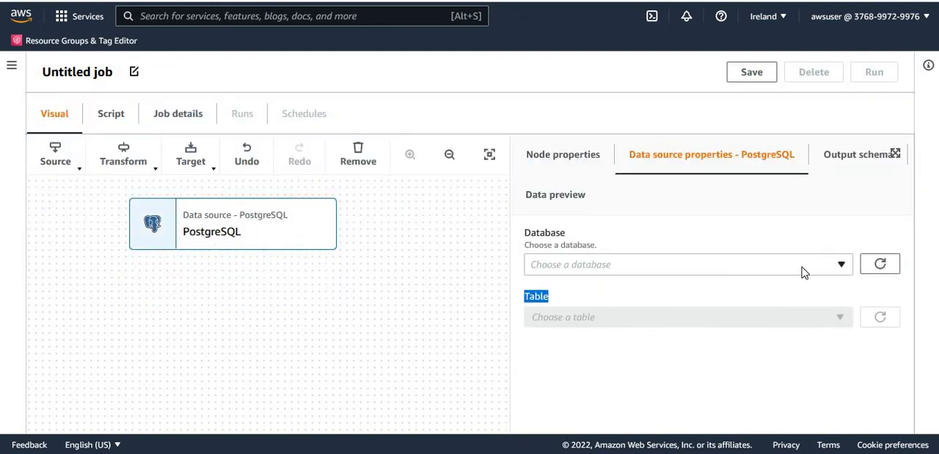
pyautogui.click(842, 266)
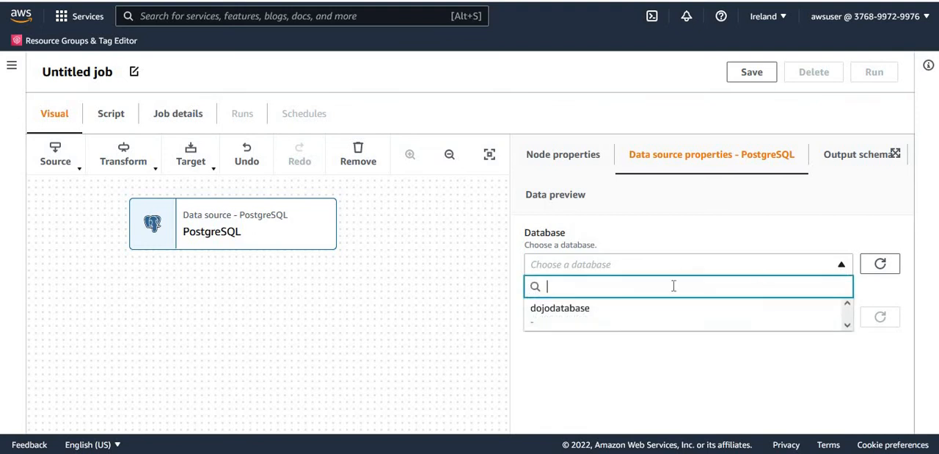
pyautogui.click(572, 312)
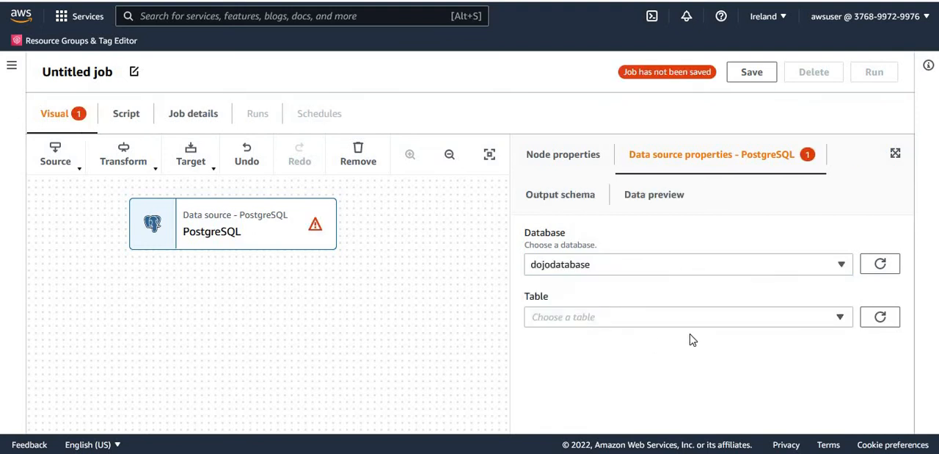
pyautogui.click(665, 321)
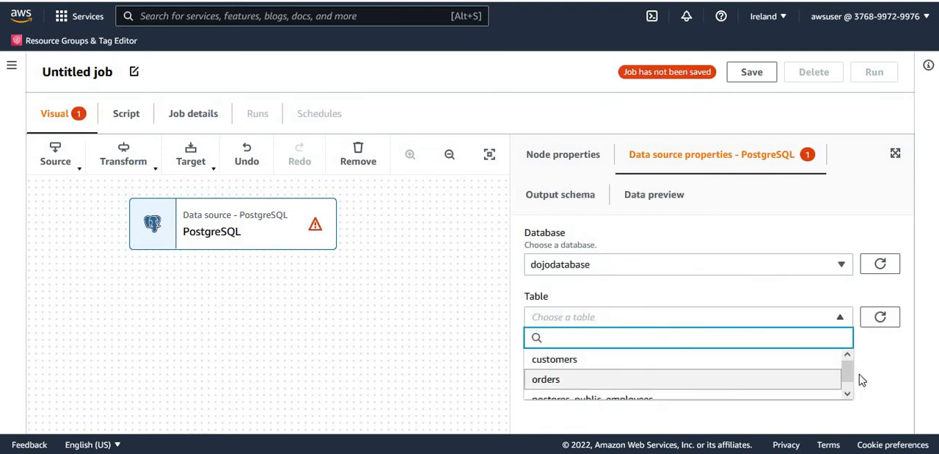
pyautogui.moveTo(849, 372); pyautogui.dragTo(849, 384)
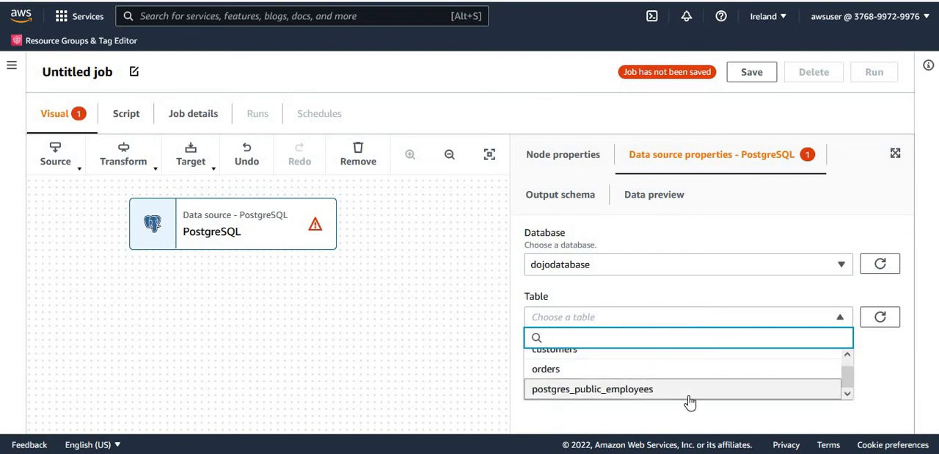
pyautogui.click(629, 398)
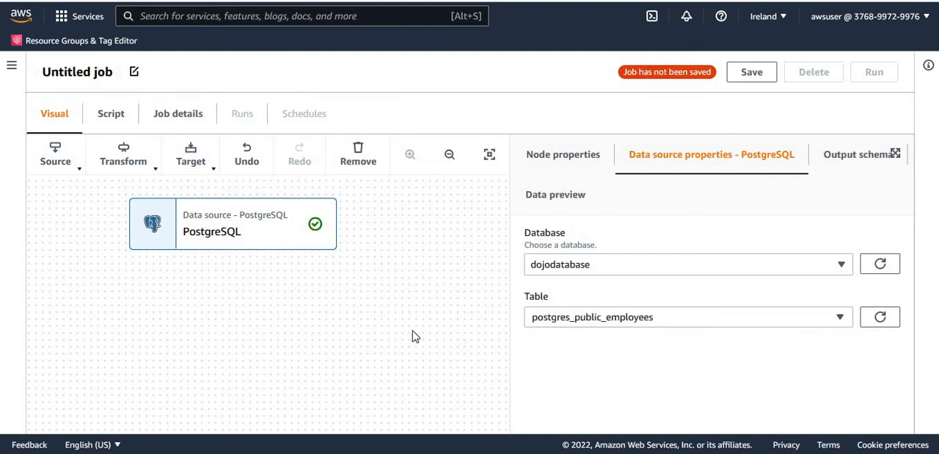
pyautogui.click(842, 163)
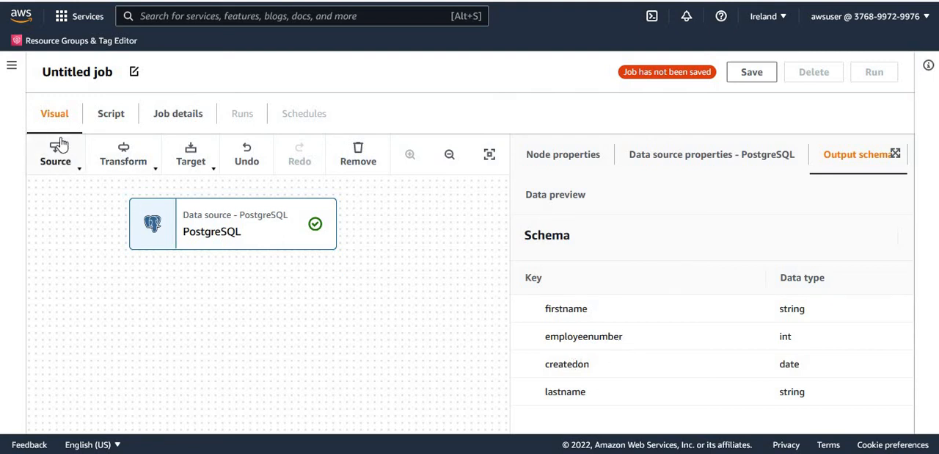
# Add a Select Fields transform node after the PostgreSQL source on the job canvas.
pyautogui.click(153, 170)
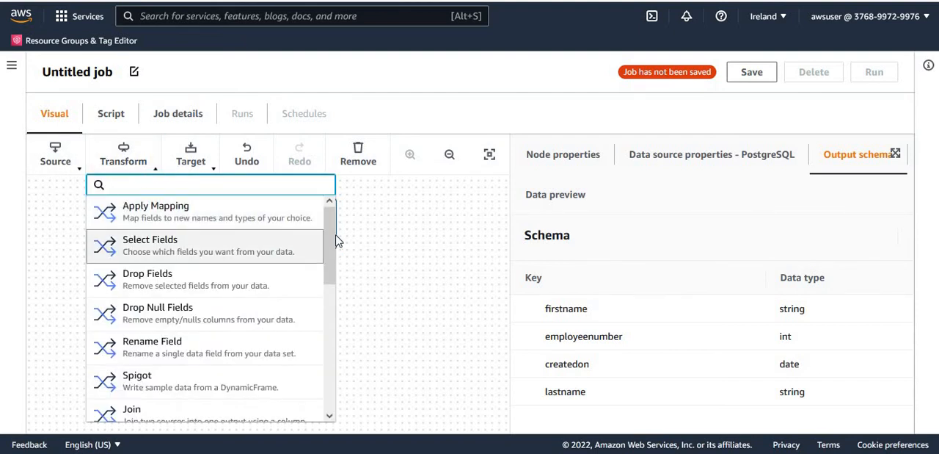
pyautogui.moveTo(331, 242); pyautogui.dragTo(331, 380)
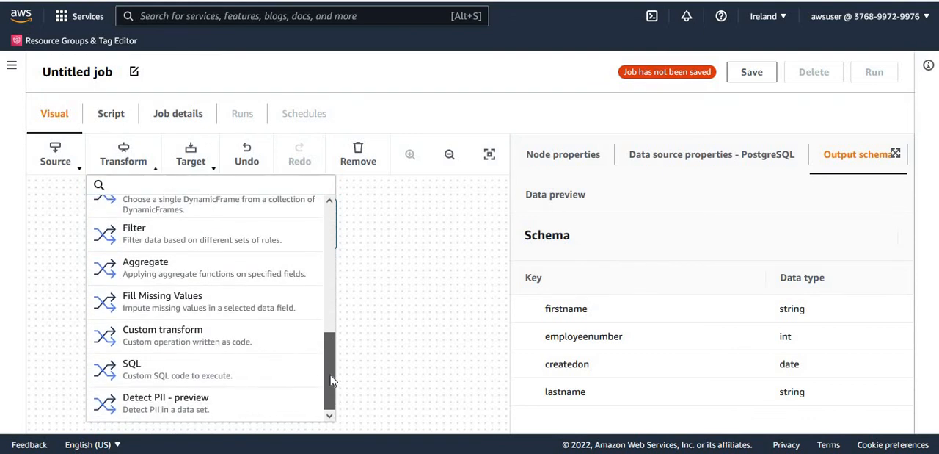
pyautogui.scroll(6, 336, 274)
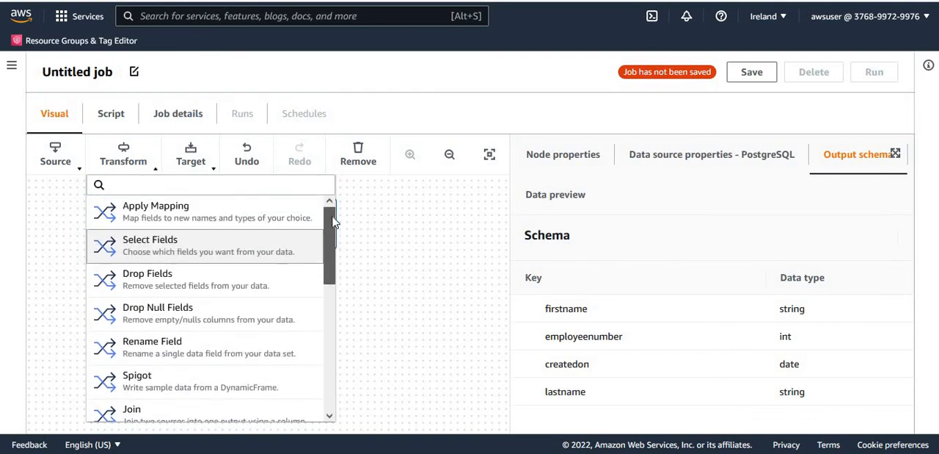
pyautogui.click(168, 250)
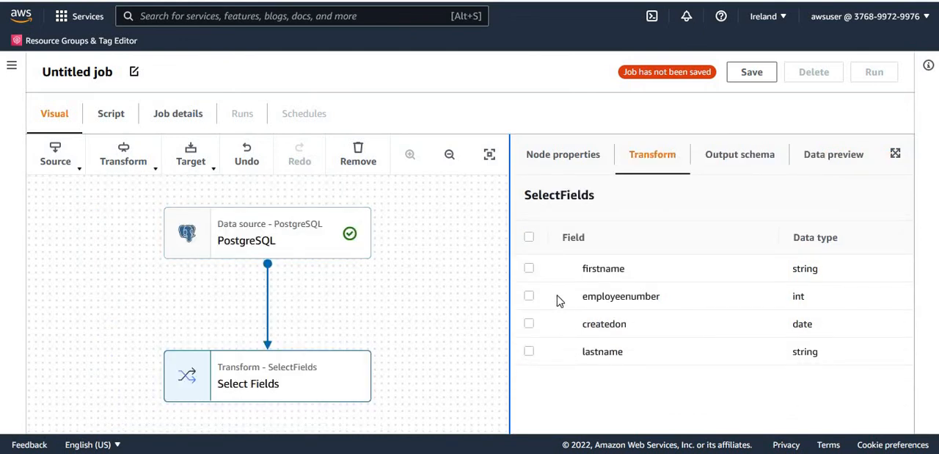
# Include only the firstname and lastname fields in the Select Fields transform and display its output schema.
pyautogui.click(530, 269)
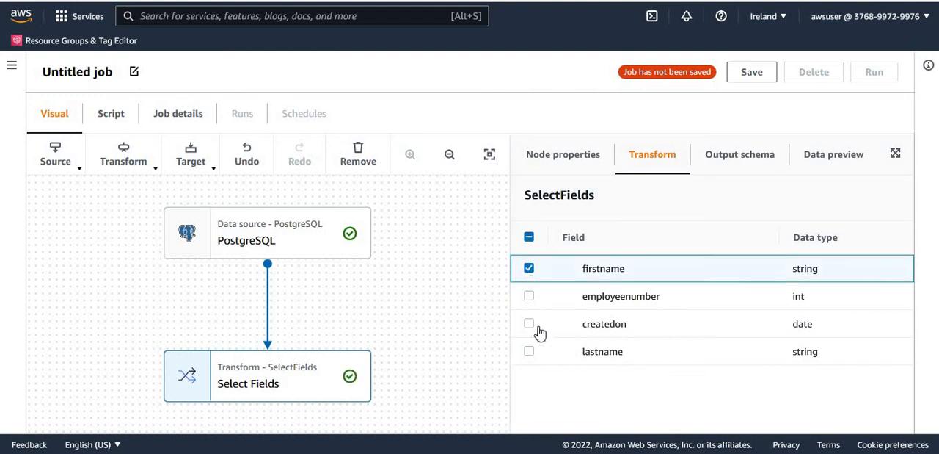
pyautogui.click(530, 352)
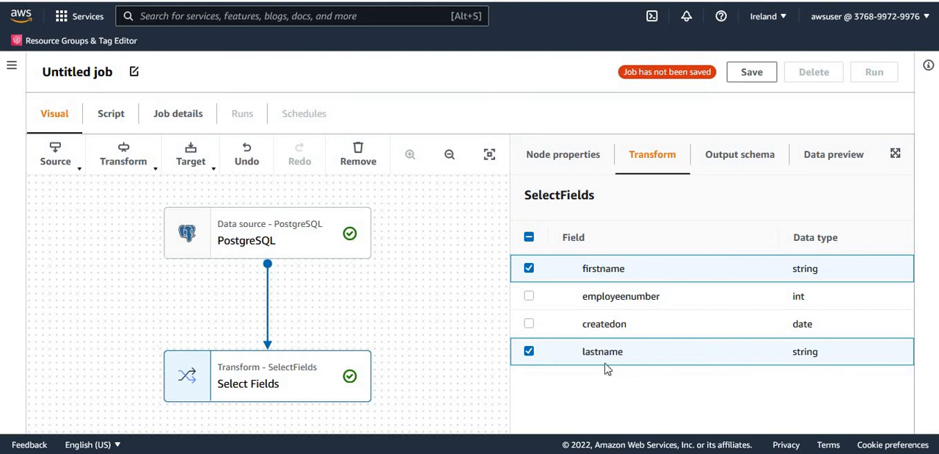
pyautogui.click(756, 158)
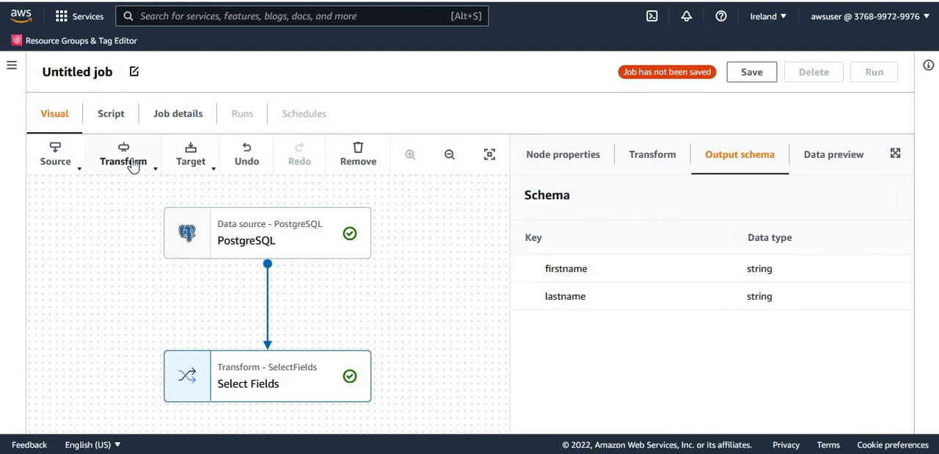
# Add an Amazon S3 target node after the Select Fields transform and set its format to CSV.
pyautogui.click(211, 176)
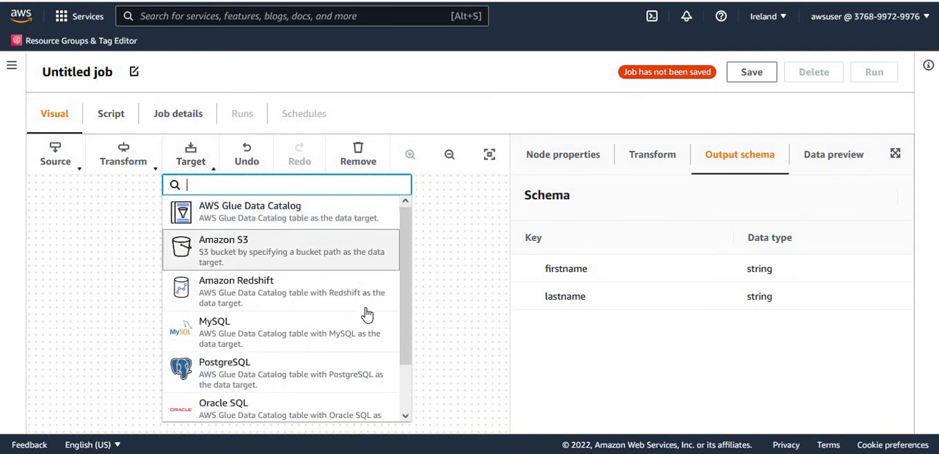
pyautogui.click(238, 254)
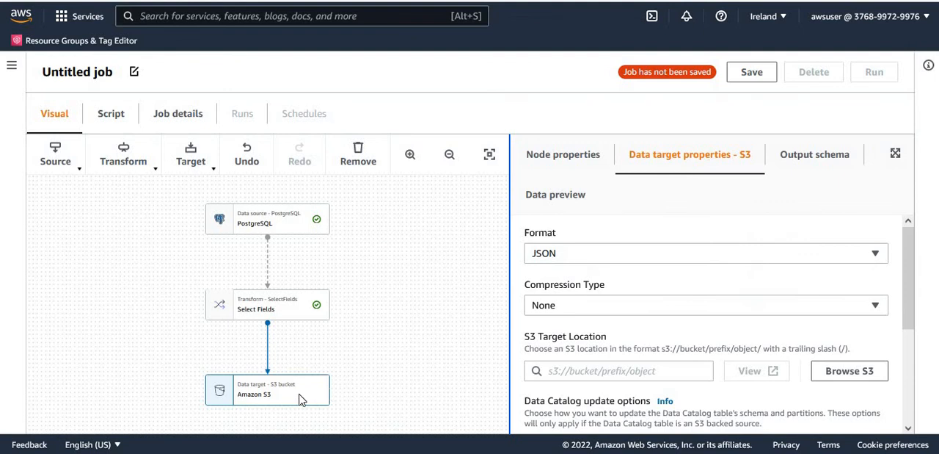
pyautogui.moveTo(426, 351); pyautogui.dragTo(420, 345)
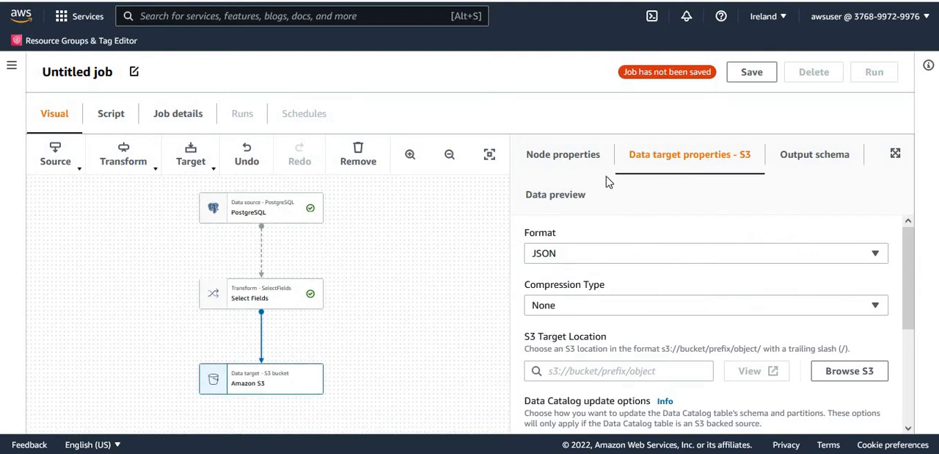
pyautogui.moveTo(911, 251)
pyautogui.mouseDown()
pyautogui.moveTo(912, 265)
pyautogui.moveTo(910, 254)
pyautogui.mouseUp()
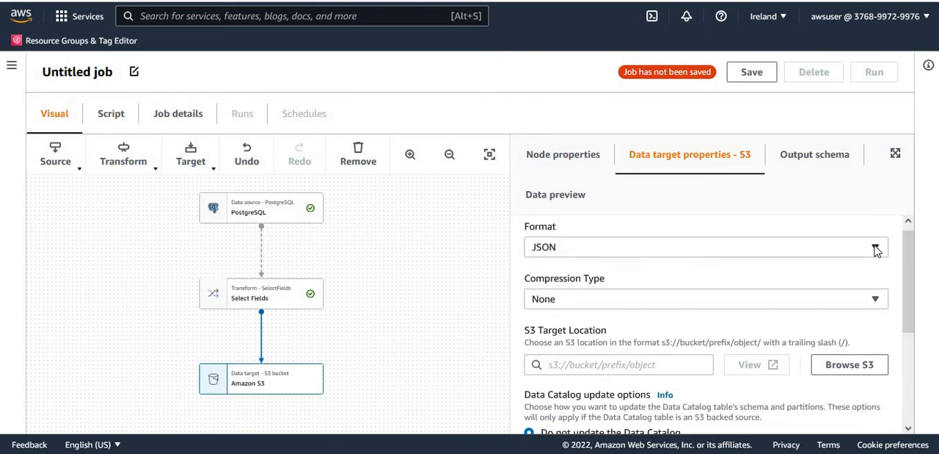
pyautogui.click(878, 249)
pyautogui.click(566, 312)
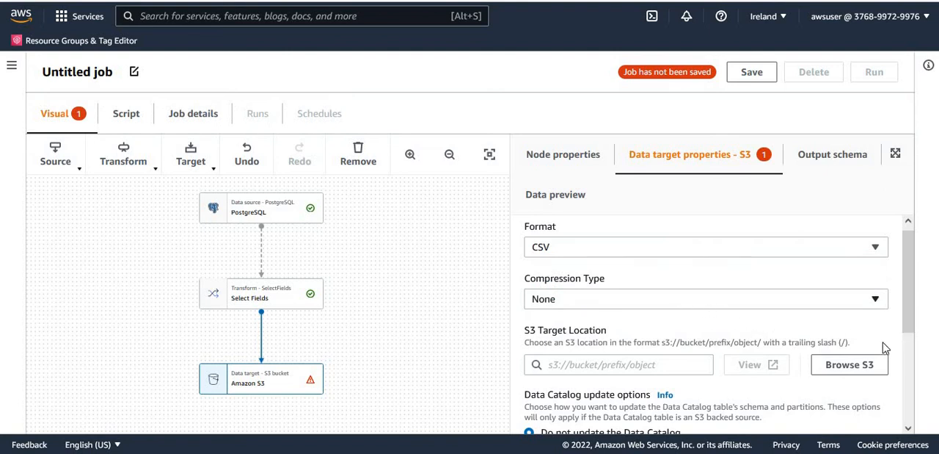
# Set the S3 target location to the employees folder in the dojo-glue-lake-01 bucket.
pyautogui.moveTo(917, 292); pyautogui.dragTo(917, 318)
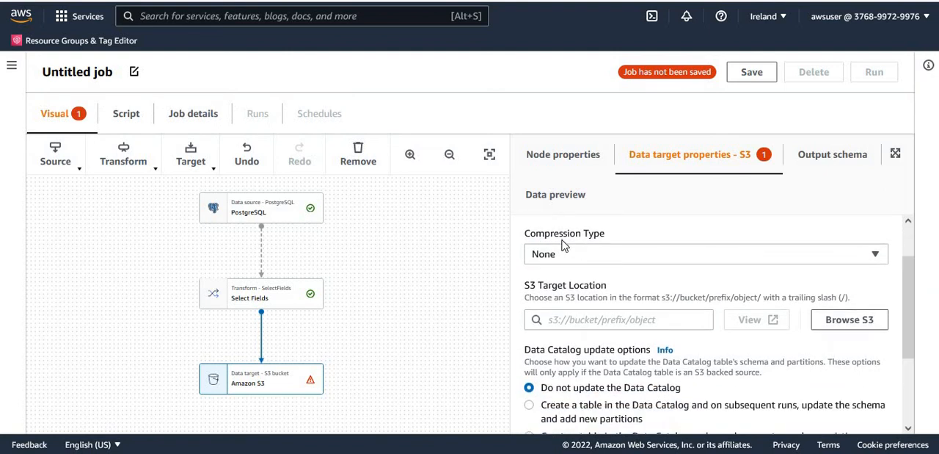
pyautogui.click(847, 323)
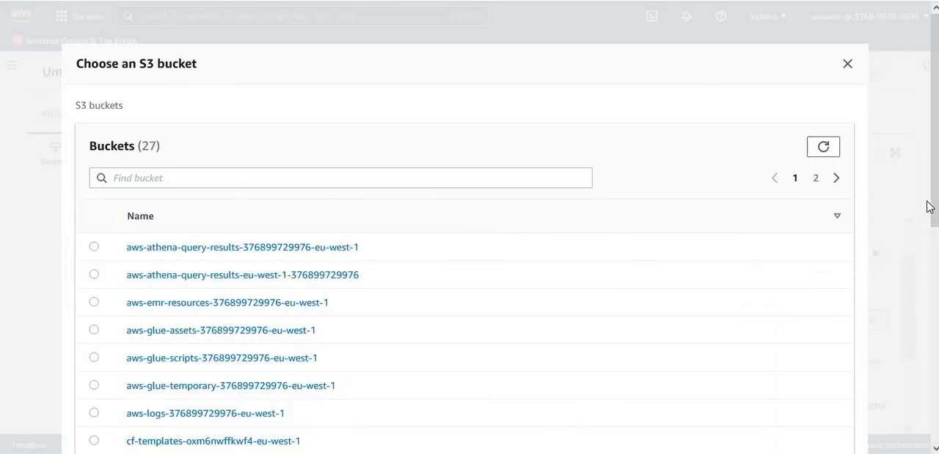
pyautogui.moveTo(934, 207); pyautogui.dragTo(934, 408)
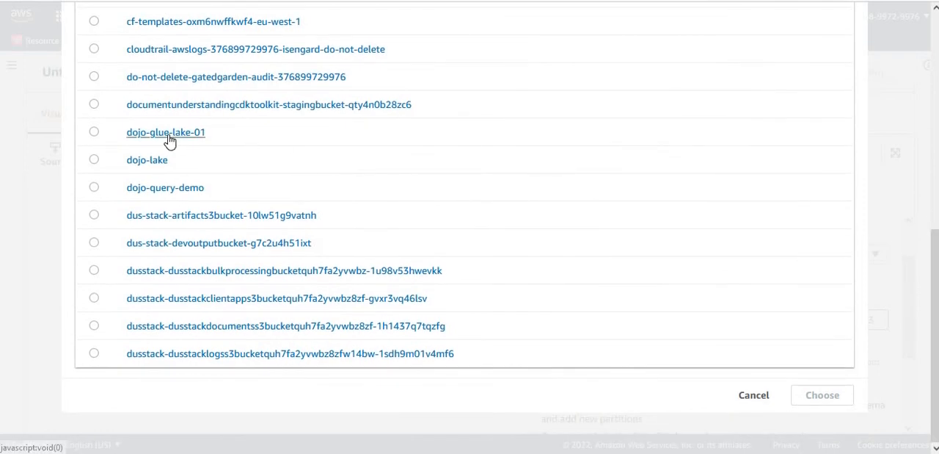
pyautogui.click(192, 135)
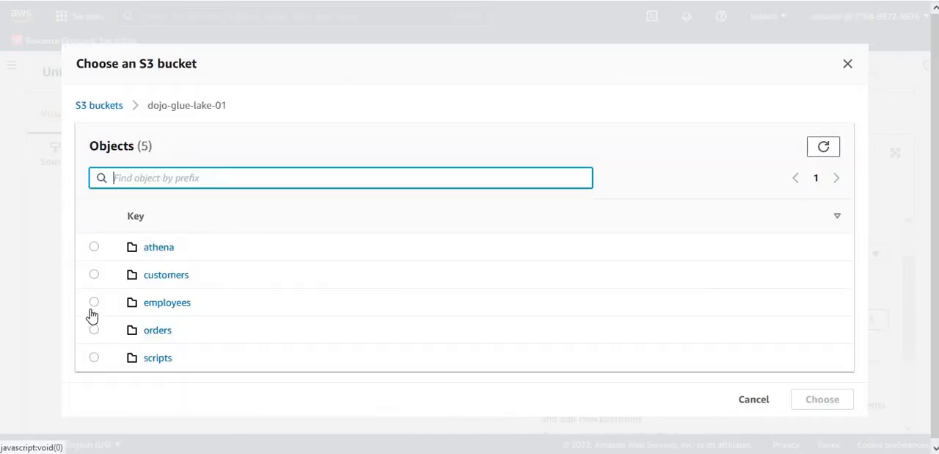
pyautogui.click(94, 303)
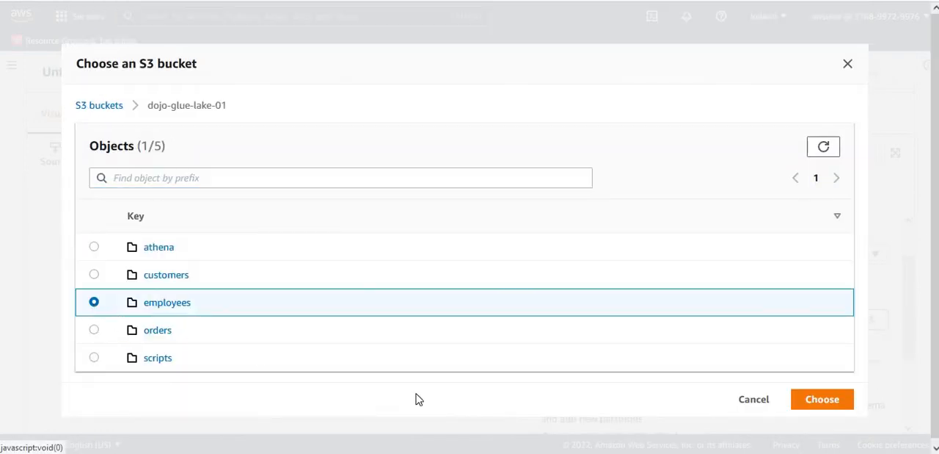
pyautogui.click(815, 401)
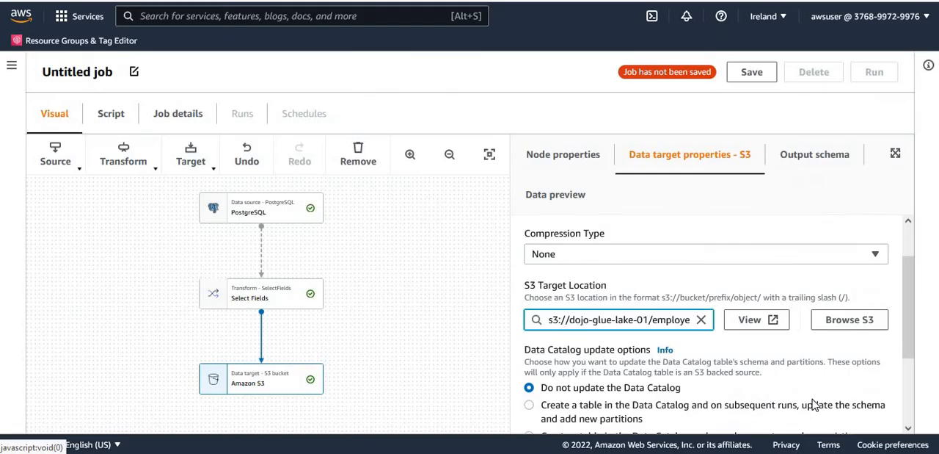
# Have the S3 target create a Data Catalog table and update its schema on subsequent runs, using database dojodatabase and table name employees.
pyautogui.moveTo(910, 317); pyautogui.dragTo(931, 376)
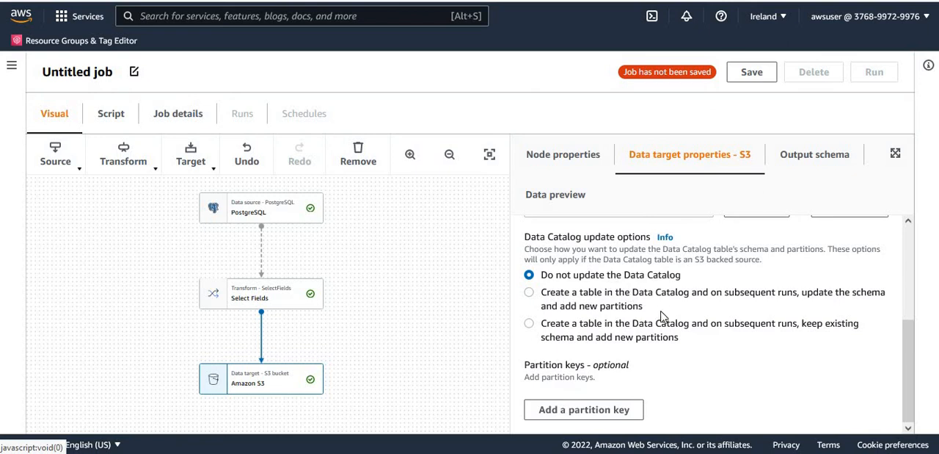
pyautogui.click(531, 297)
pyautogui.scroll(-1, 916, 396)
pyautogui.scroll(-3, 916, 397)
pyautogui.click(824, 282)
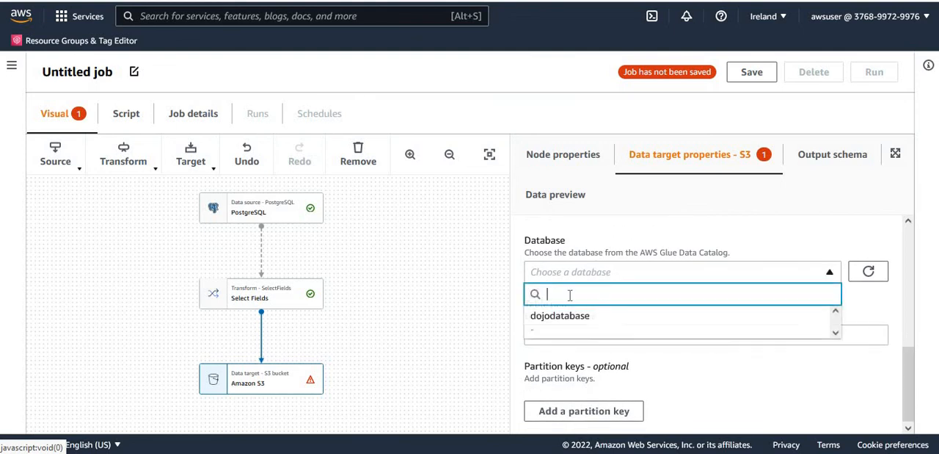
pyautogui.click(557, 315)
pyautogui.click(629, 334)
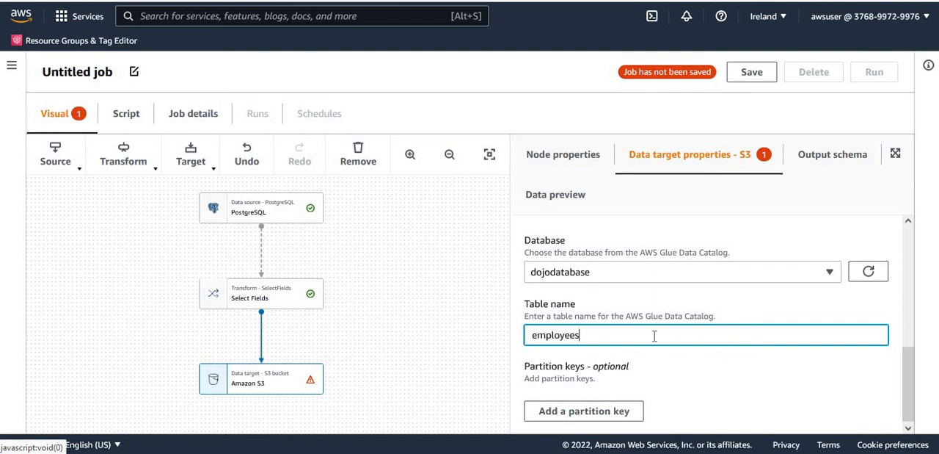
# Review the S3 target's format, compression, location, Data Catalog option, database and table name settings.
pyautogui.moveTo(907, 387); pyautogui.dragTo(912, 256)
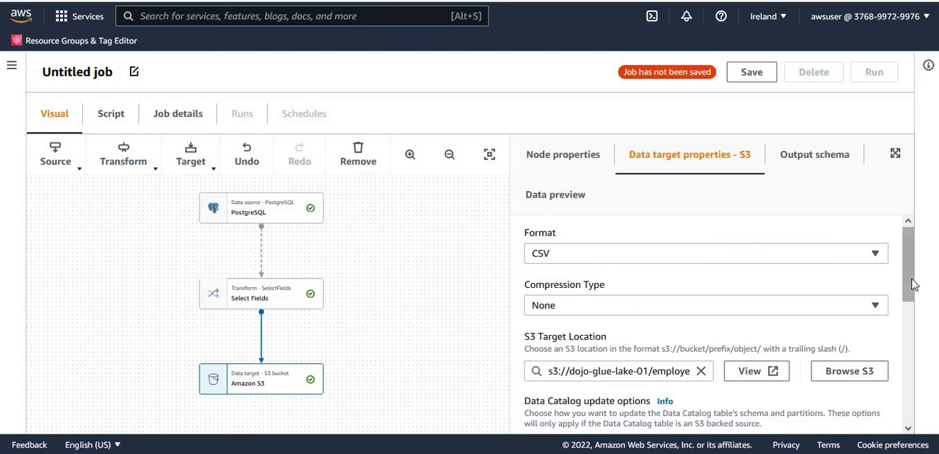
pyautogui.scroll(-1, 911, 308)
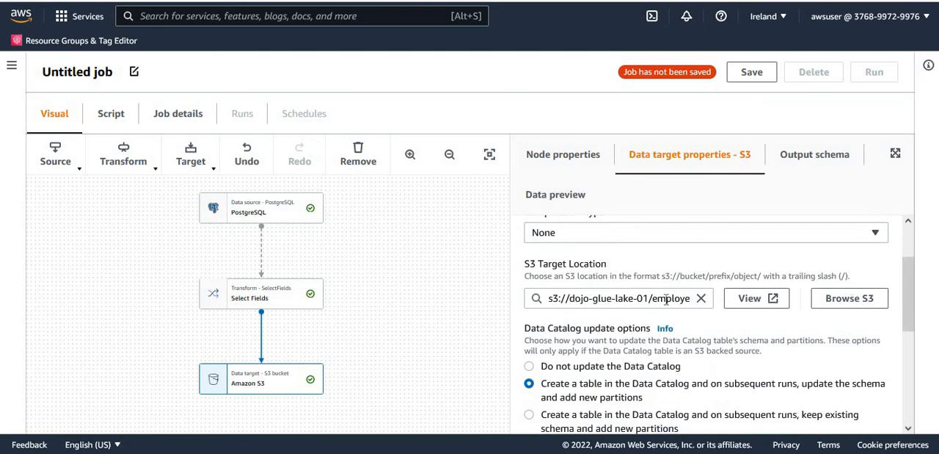
pyautogui.scroll(-1, 916, 330)
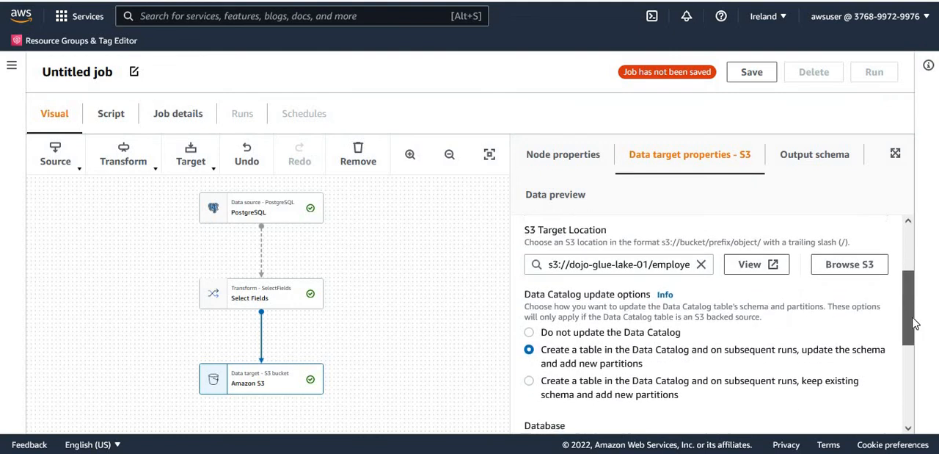
pyautogui.scroll(1, 918, 334)
pyautogui.scroll(-2, 917, 327)
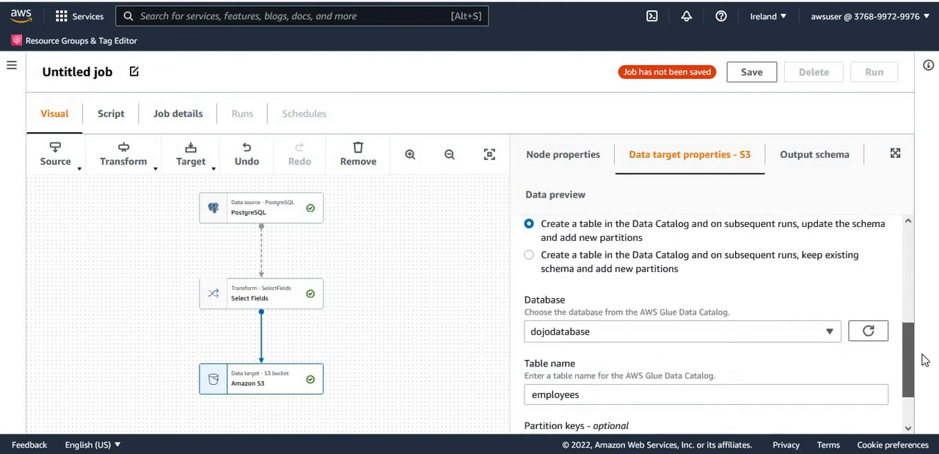
pyautogui.scroll(1, 924, 352)
pyautogui.scroll(-1, 923, 354)
pyautogui.scroll(1, 924, 355)
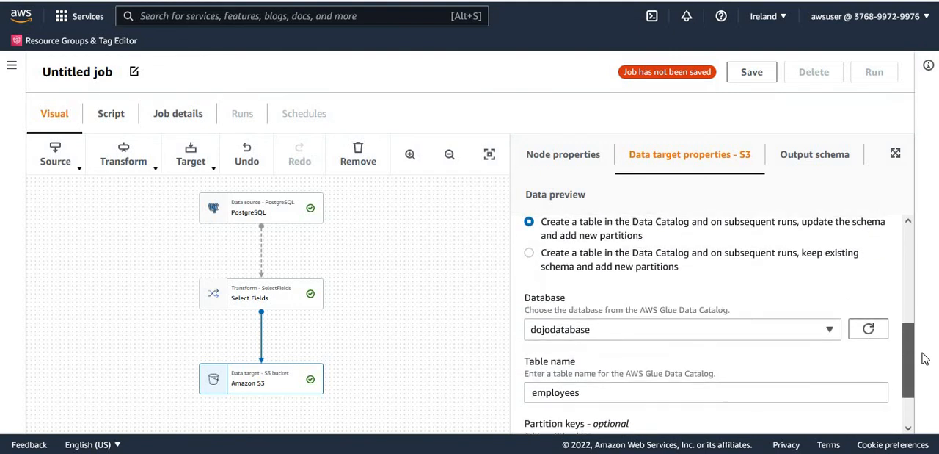
pyautogui.click(593, 393)
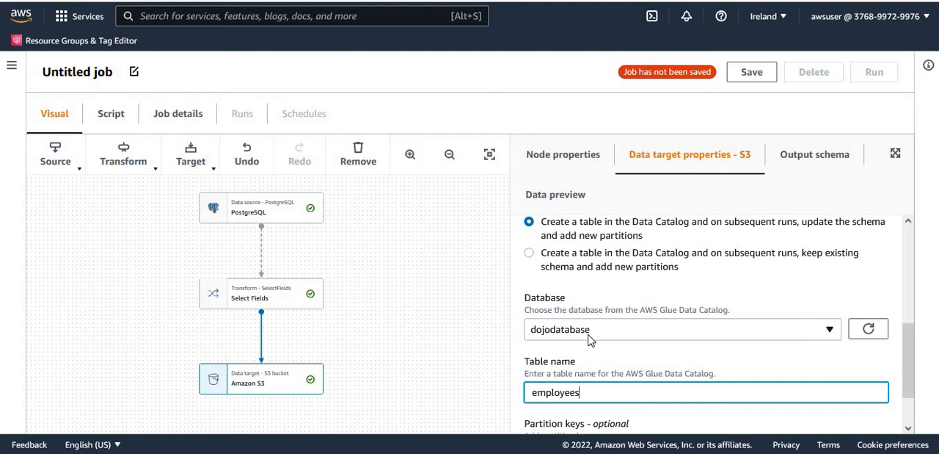
# Examine the script generated for the job's nodes.
pyautogui.click(172, 120)
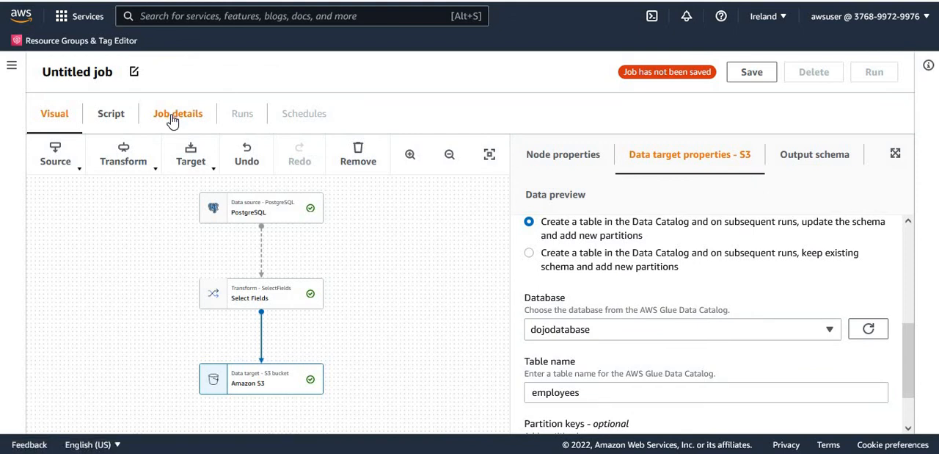
pyautogui.click(173, 120)
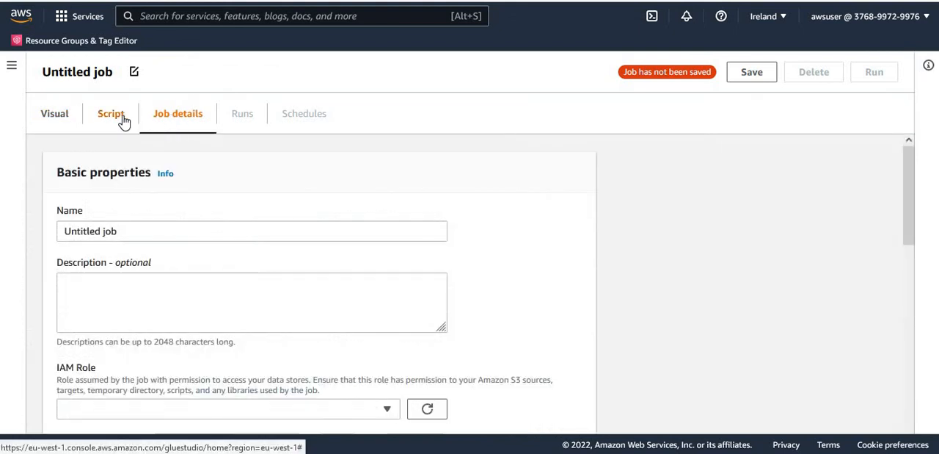
pyautogui.click(124, 121)
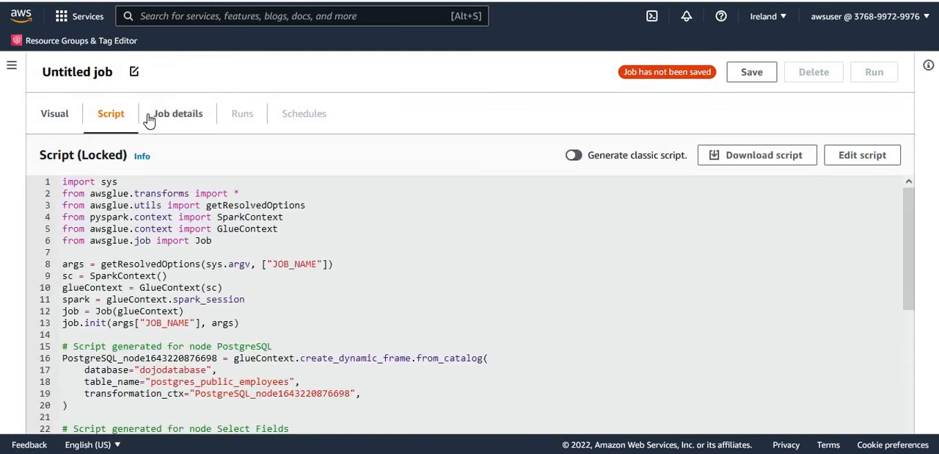
pyautogui.moveTo(914, 237); pyautogui.dragTo(918, 209)
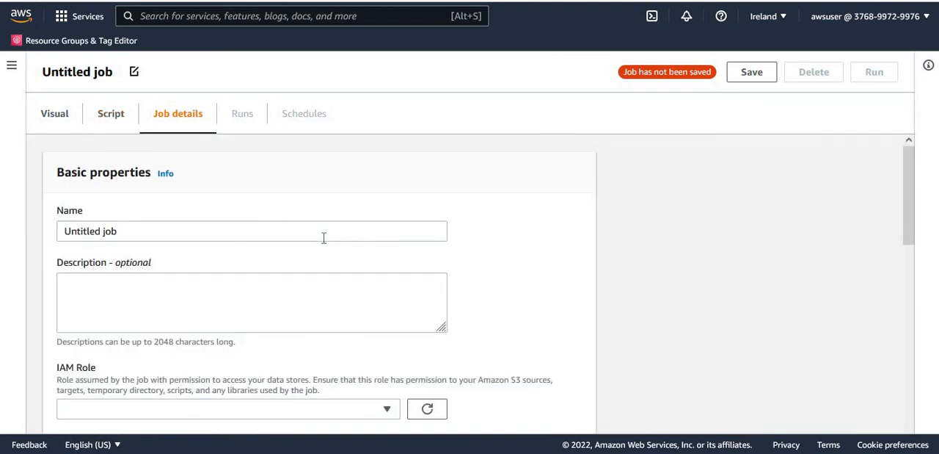
# Name the job rdstos3job and assign it the IAM role dojo_job_role.
pyautogui.moveTo(130, 233); pyautogui.dragTo(18, 230)
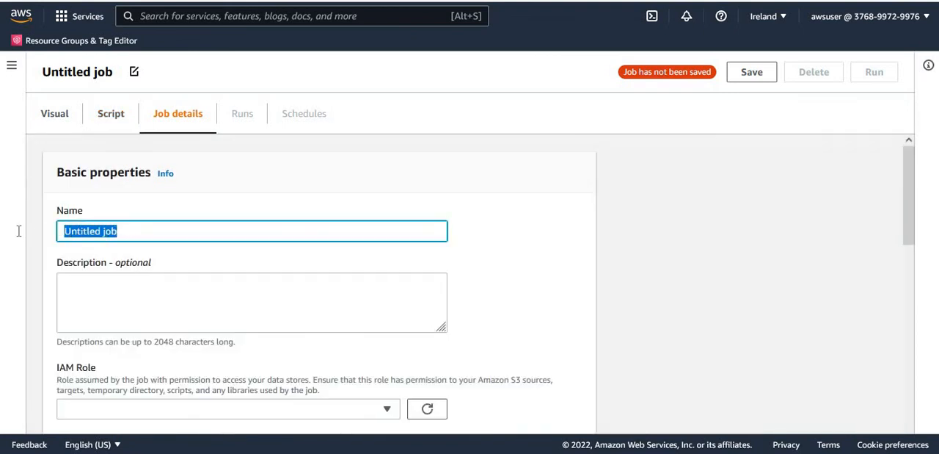
pyautogui.write('rdstos3job')
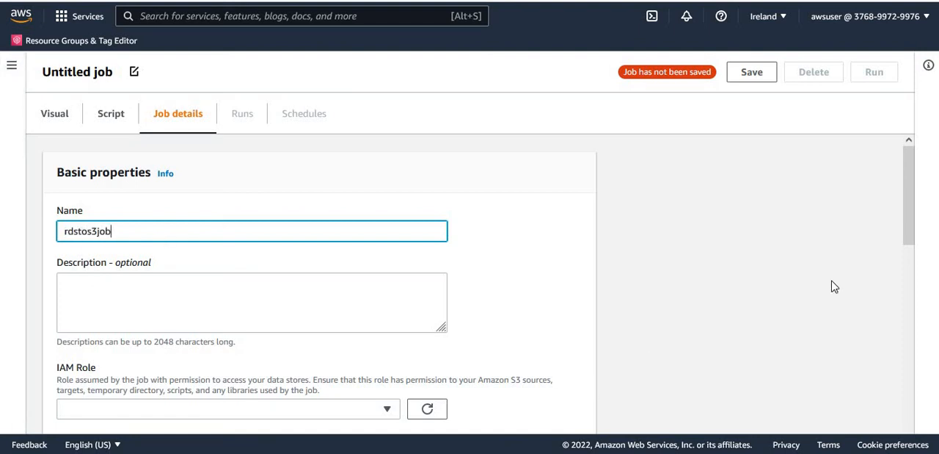
pyautogui.moveTo(907, 214); pyautogui.dragTo(910, 281)
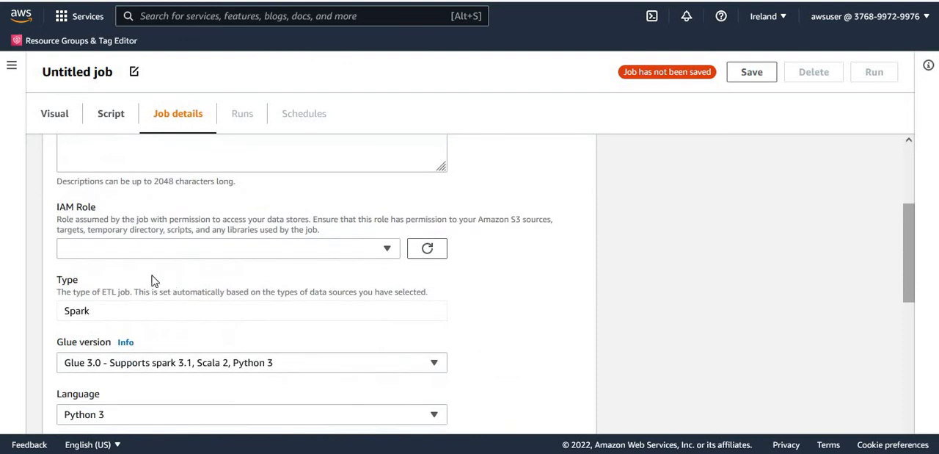
pyautogui.click(124, 255)
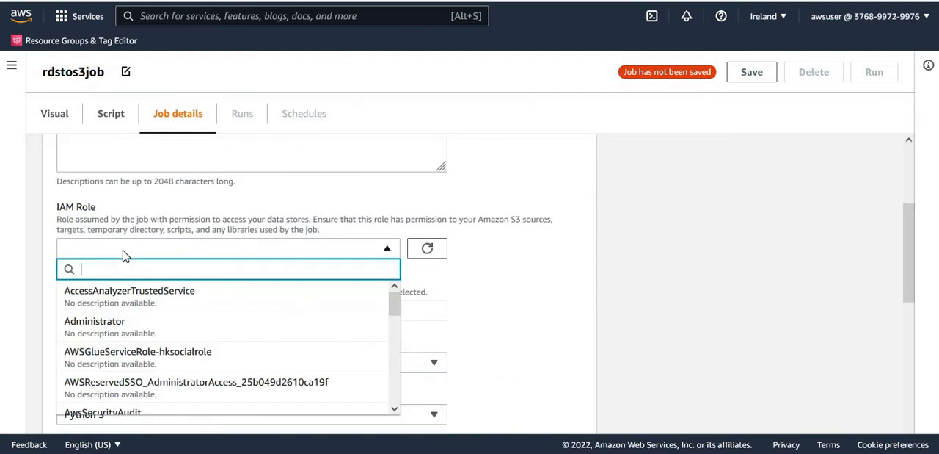
pyautogui.write('dojo')
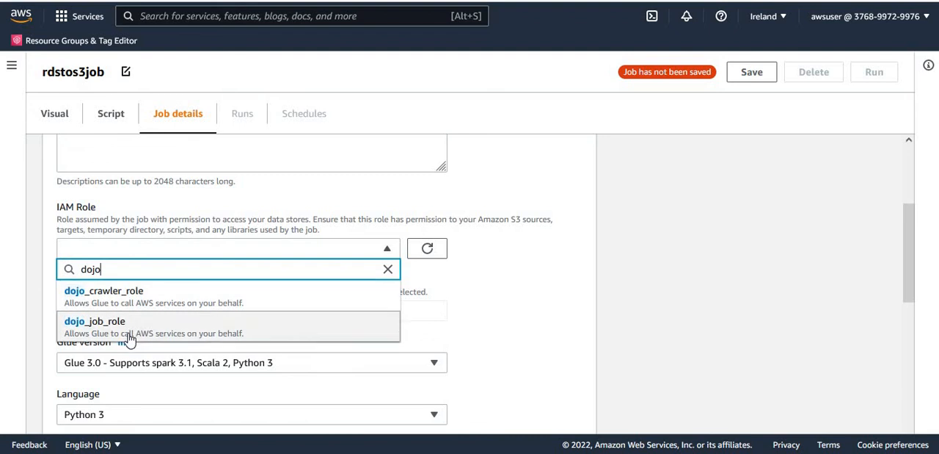
pyautogui.click(137, 330)
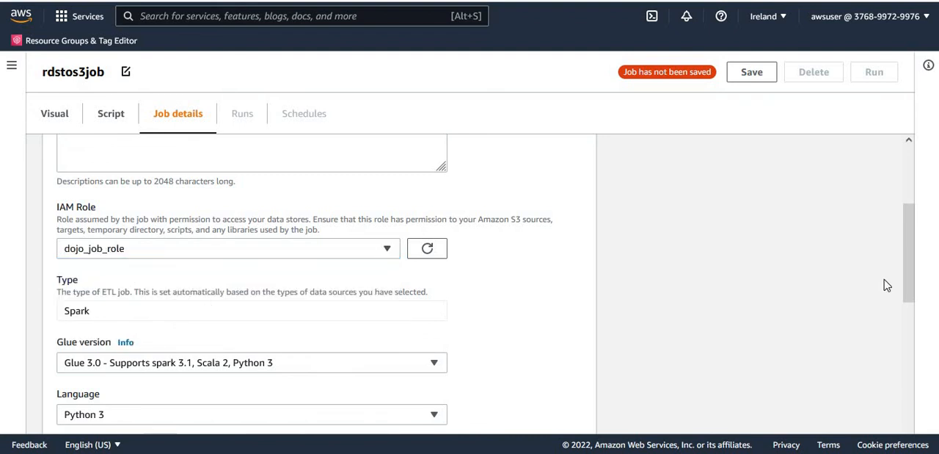
# Set the job's number of retries to 0 and save the job.
pyautogui.scroll(-2, 914, 294)
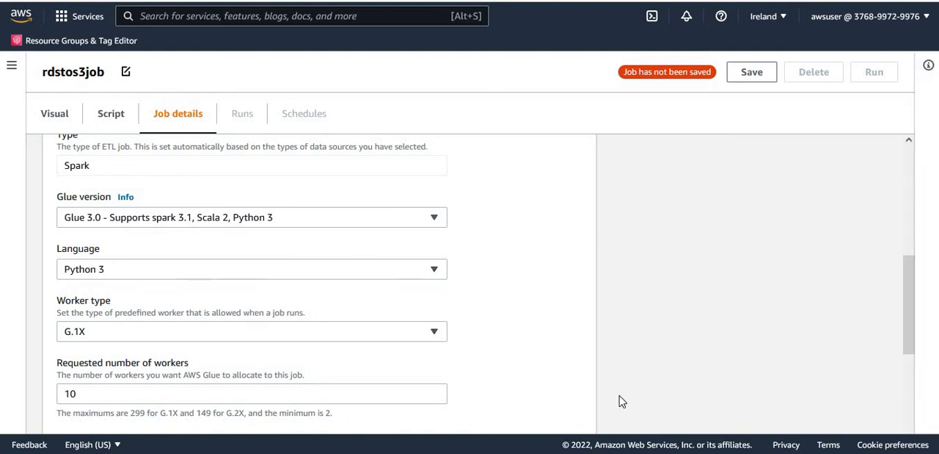
pyautogui.moveTo(905, 318); pyautogui.dragTo(915, 405)
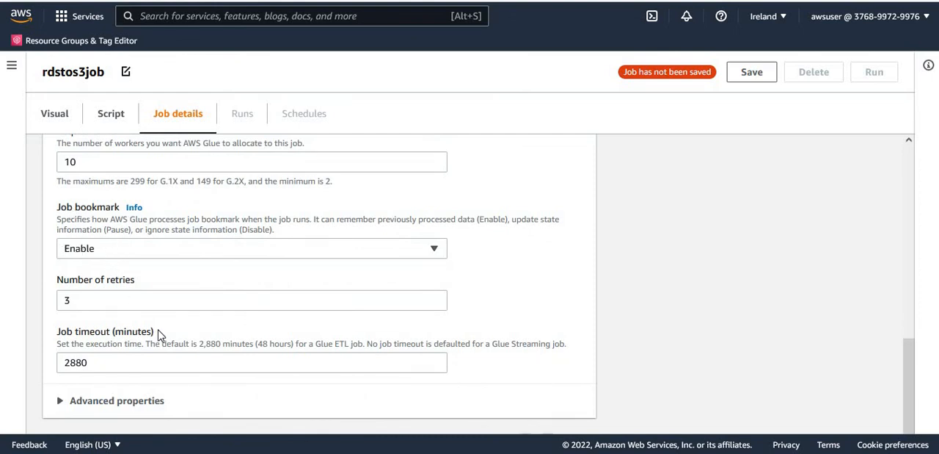
pyautogui.doubleClick(121, 302)
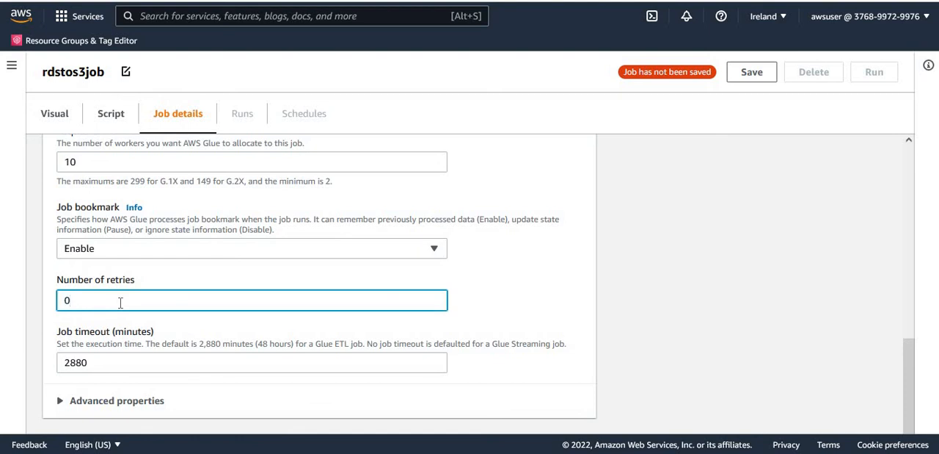
pyautogui.click(654, 318)
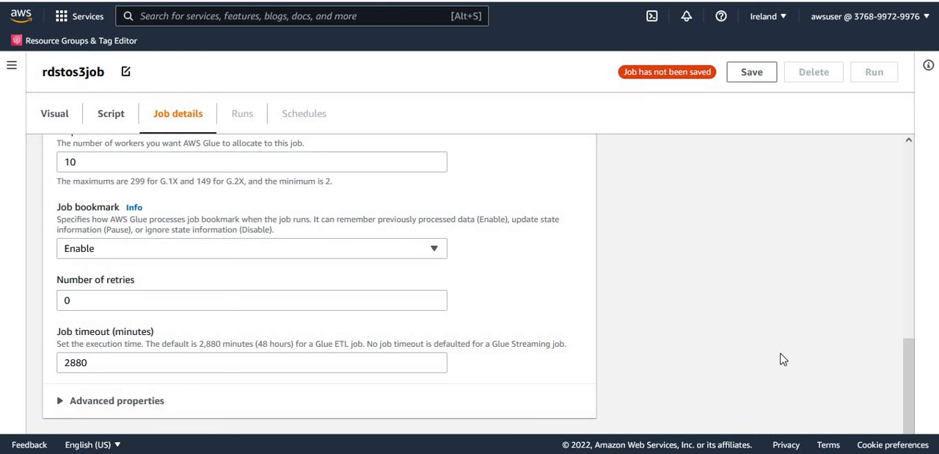
pyautogui.click(756, 78)
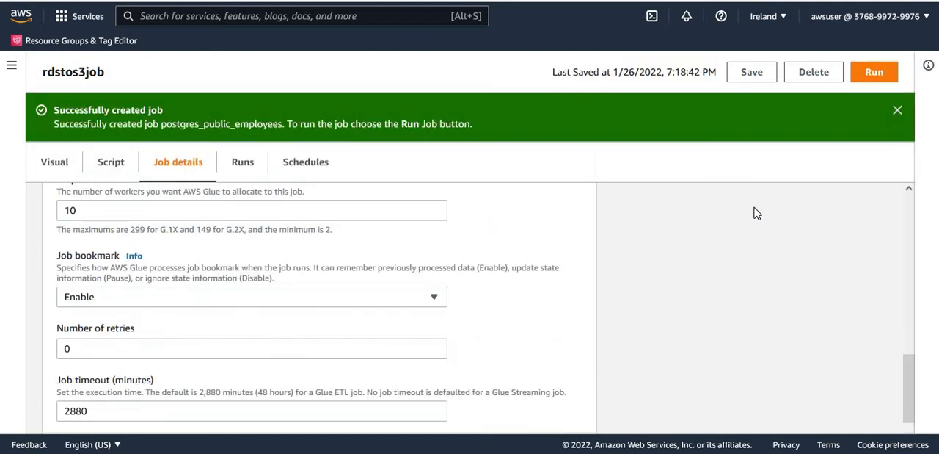
pyautogui.click(898, 110)
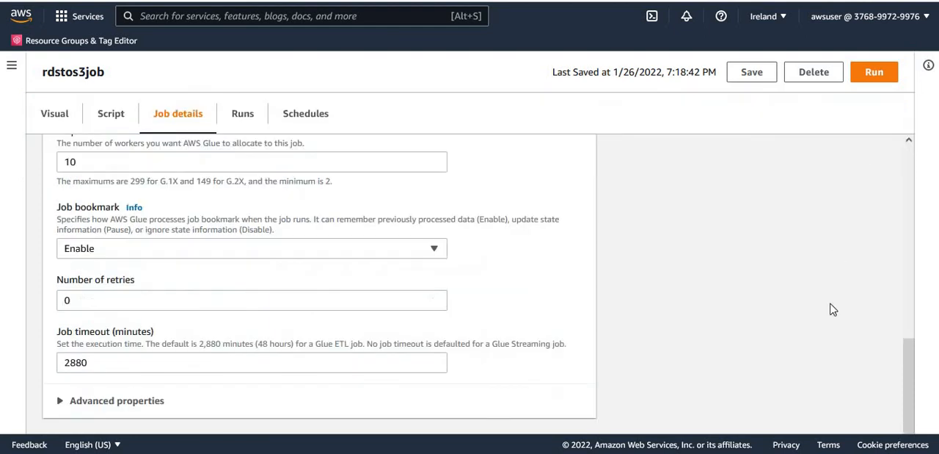
# Run rdstos3job and refresh its recent runs to check the run status.
pyautogui.click(882, 78)
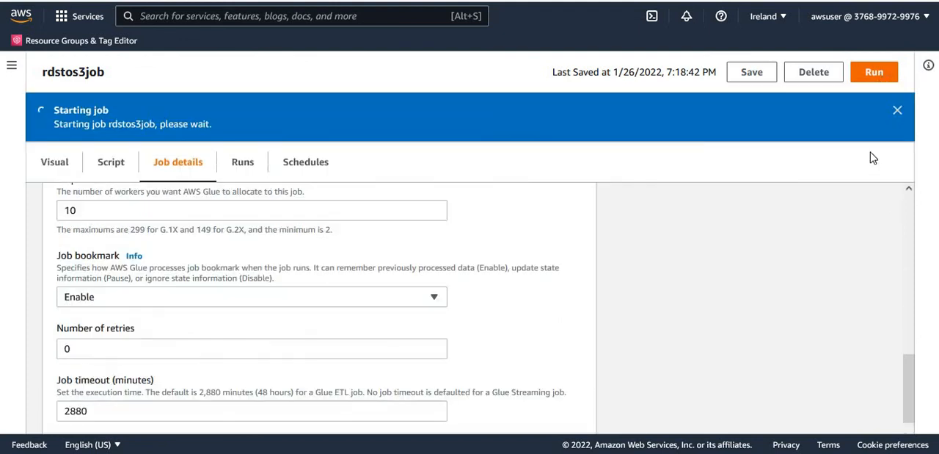
pyautogui.click(897, 111)
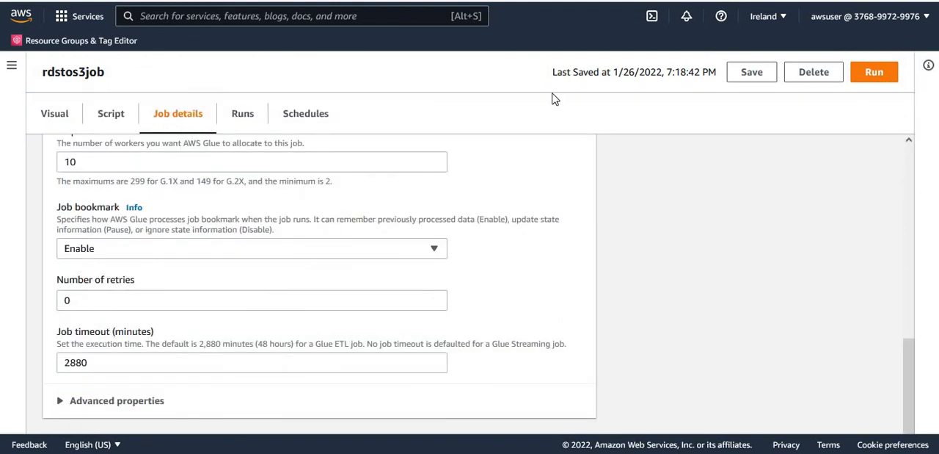
pyautogui.click(243, 116)
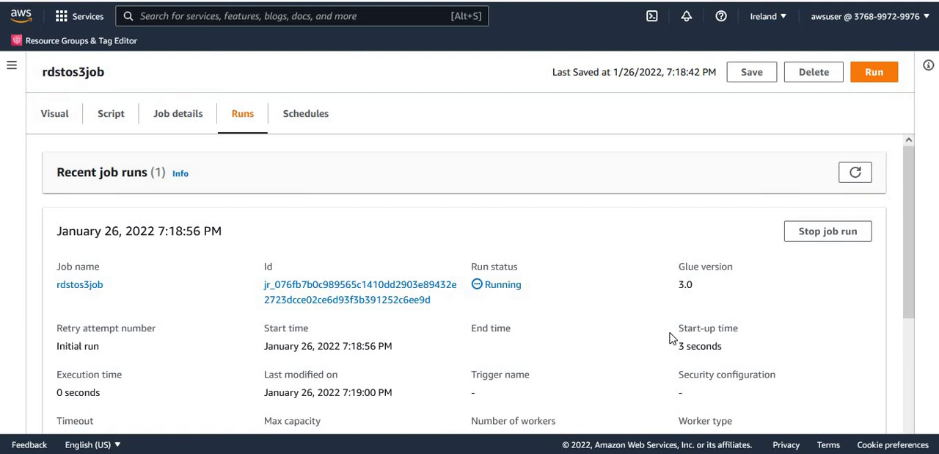
pyautogui.click(860, 179)
pyautogui.click(860, 176)
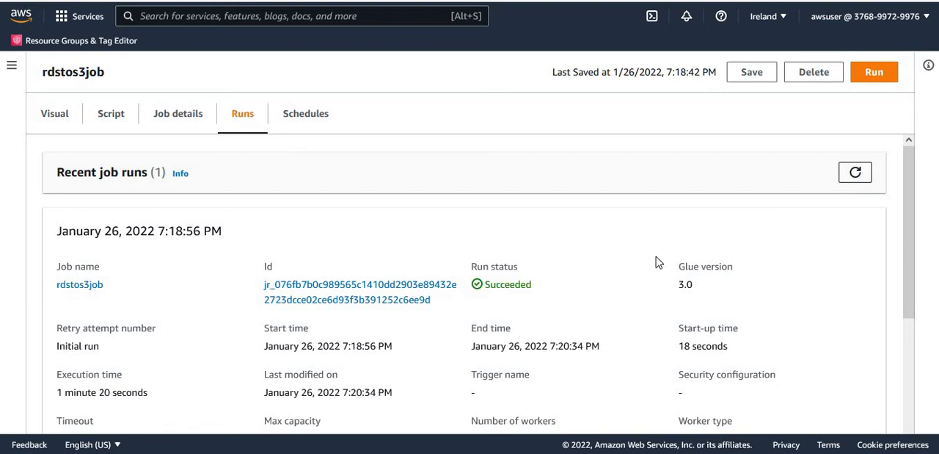
pyautogui.doubleClick(499, 283)
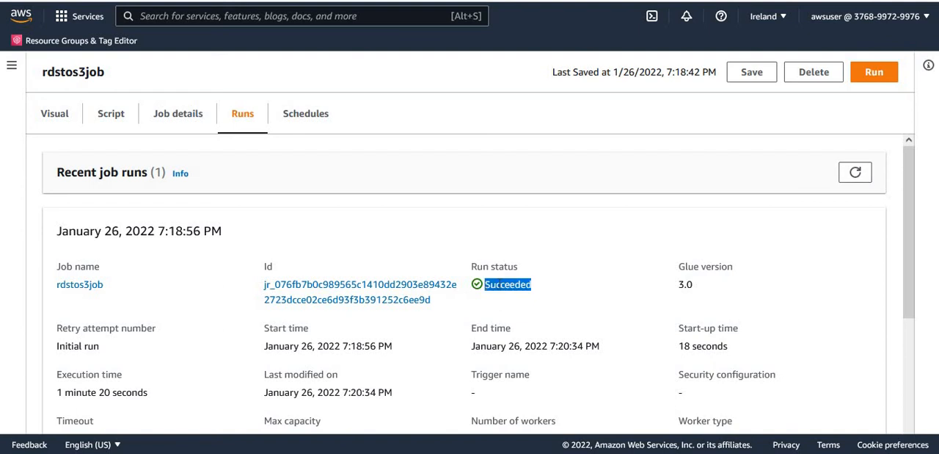
# Display the job monitoring overview with the date range set to 1 Day.
pyautogui.click(13, 70)
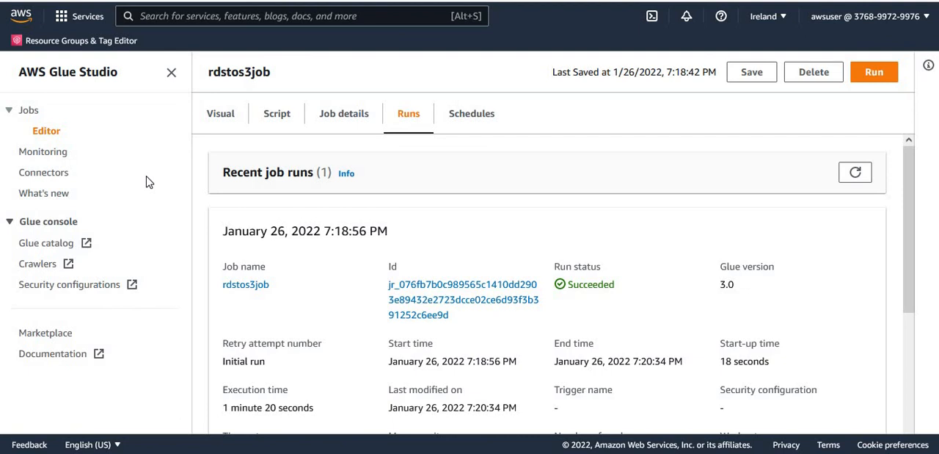
pyautogui.click(43, 154)
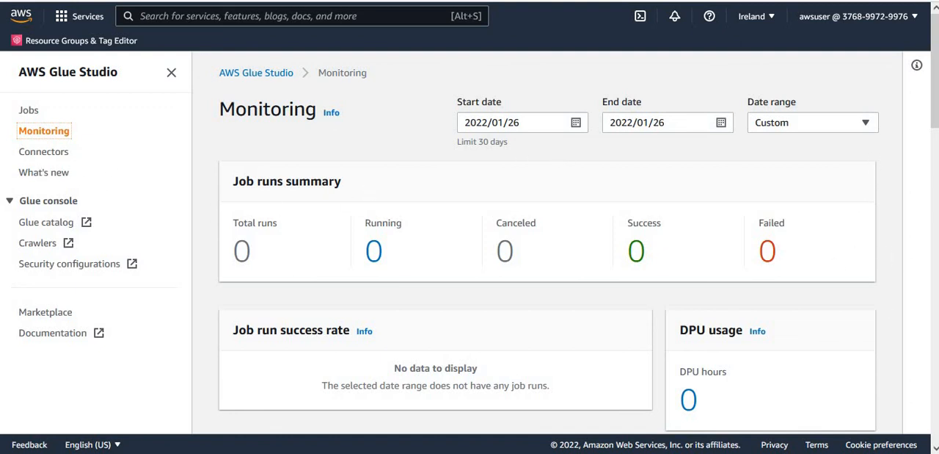
pyautogui.click(33, 116)
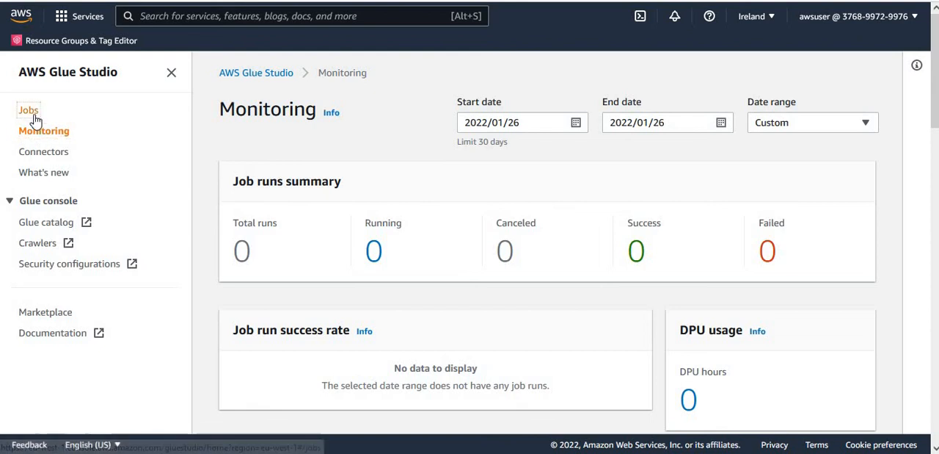
pyautogui.click(24, 134)
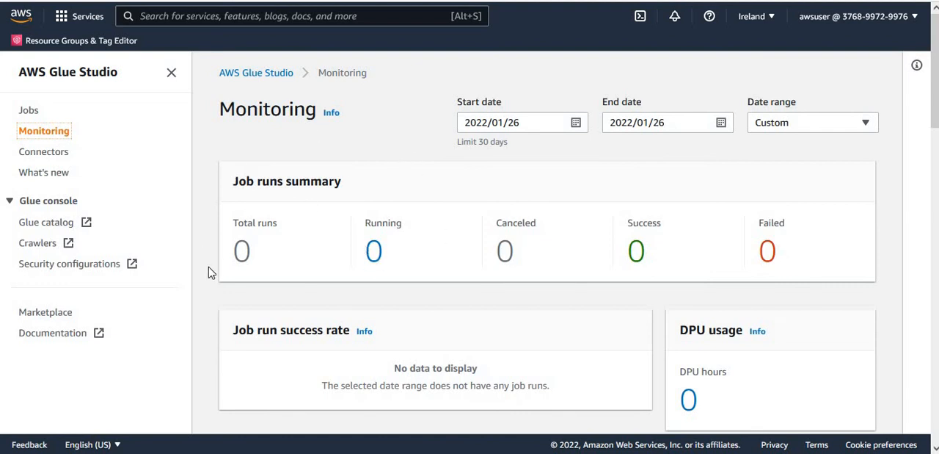
pyautogui.click(851, 125)
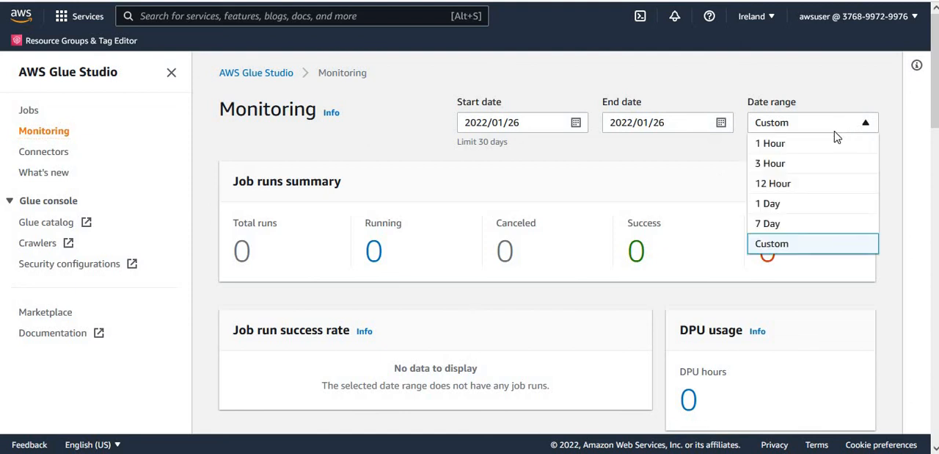
pyautogui.click(786, 205)
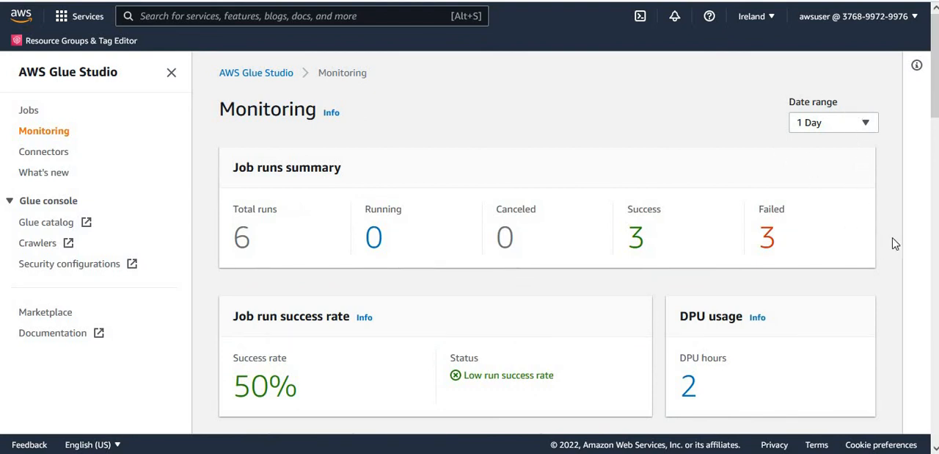
# Review the job runs summary, success rate, DPU usage, and the job type and worker type breakdown charts.
pyautogui.scroll(-3, 907, 214)
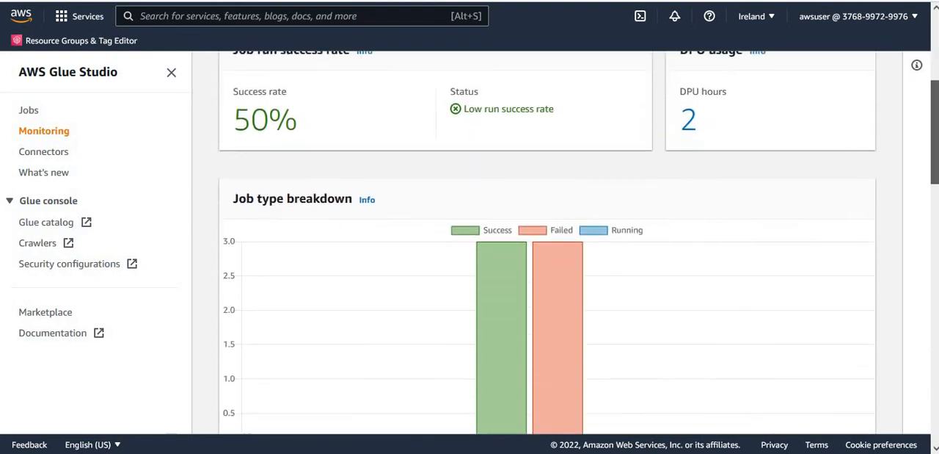
pyautogui.scroll(-2, 546, 242)
pyautogui.scroll(-3, 547, 242)
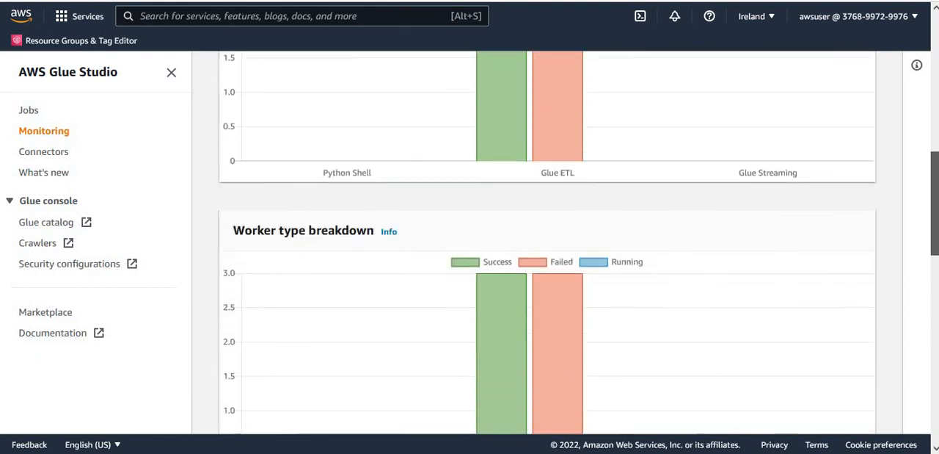
pyautogui.scroll(-2, 546, 242)
pyautogui.scroll(5, 547, 242)
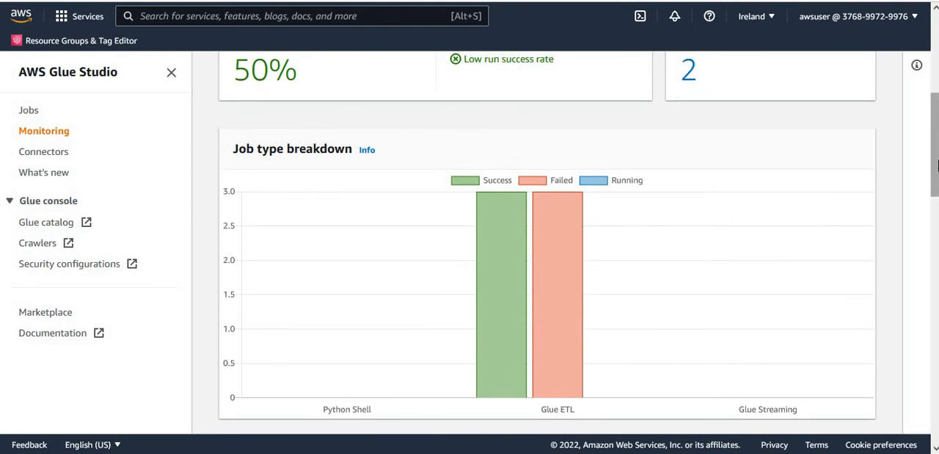
pyautogui.scroll(3, 671, 242)
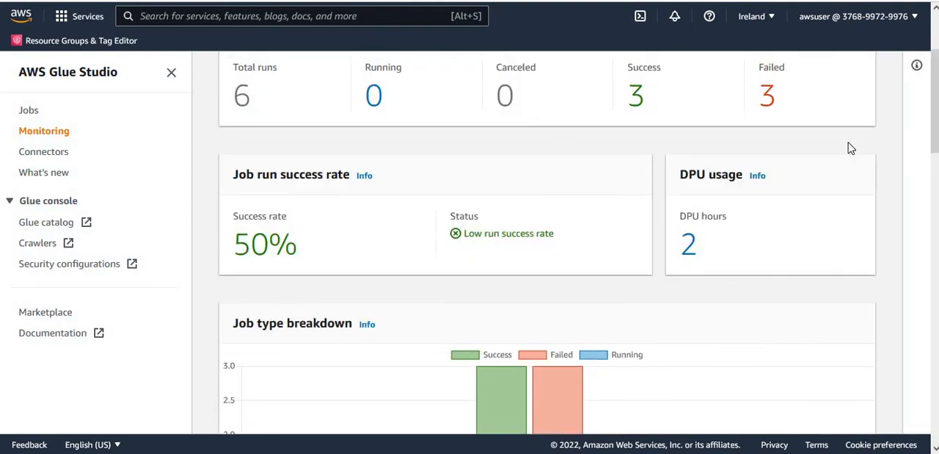
pyautogui.moveTo(935, 146); pyautogui.dragTo(935, 110)
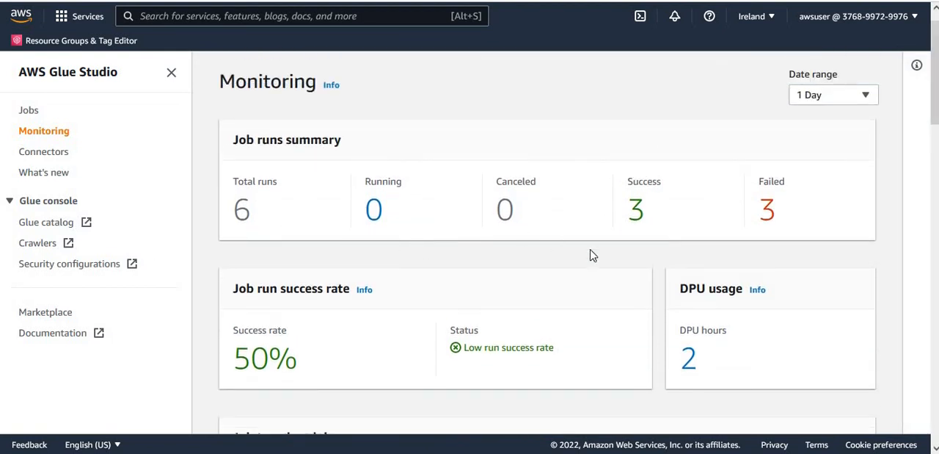
# List the successful job runs, open the run details of the most recent rdstos3job run, and examine its input arguments and metrics.
pyautogui.click(637, 217)
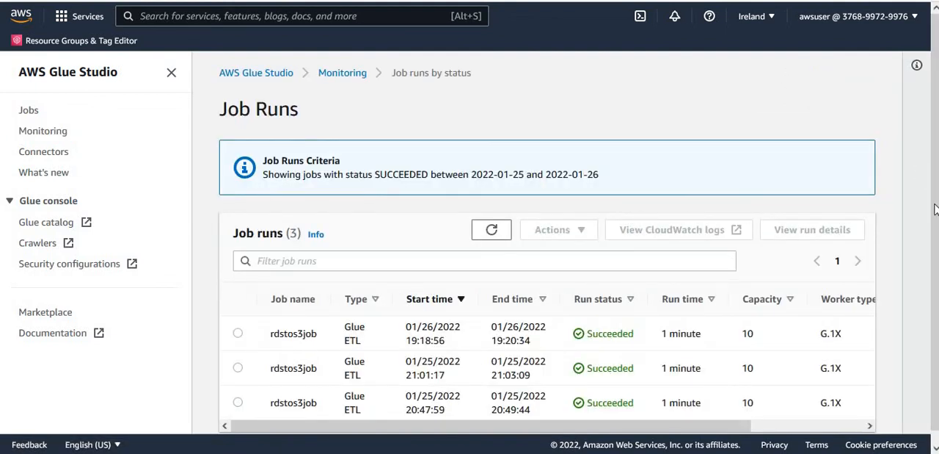
pyautogui.scroll(-1, 788, 277)
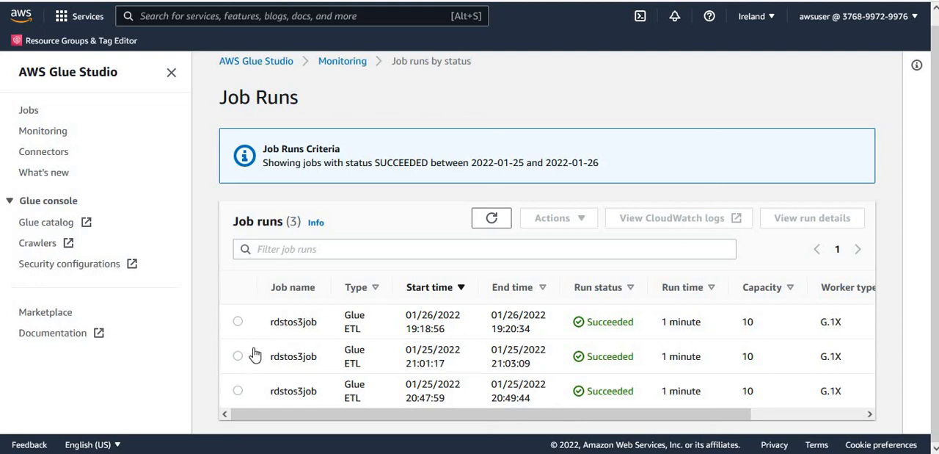
pyautogui.click(238, 321)
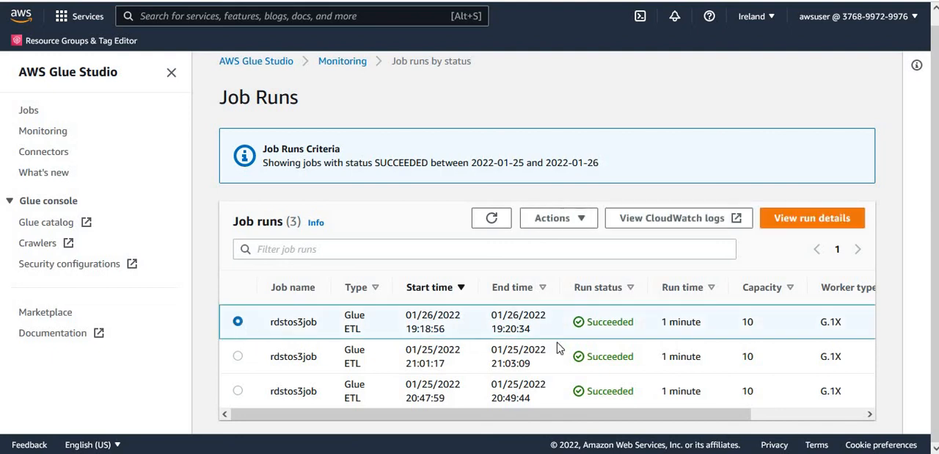
pyautogui.click(813, 219)
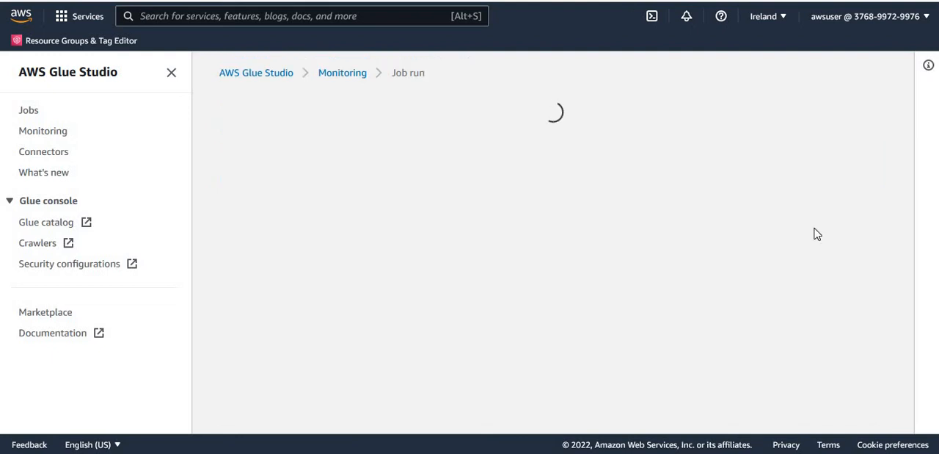
pyautogui.moveTo(933, 137); pyautogui.dragTo(937, 252)
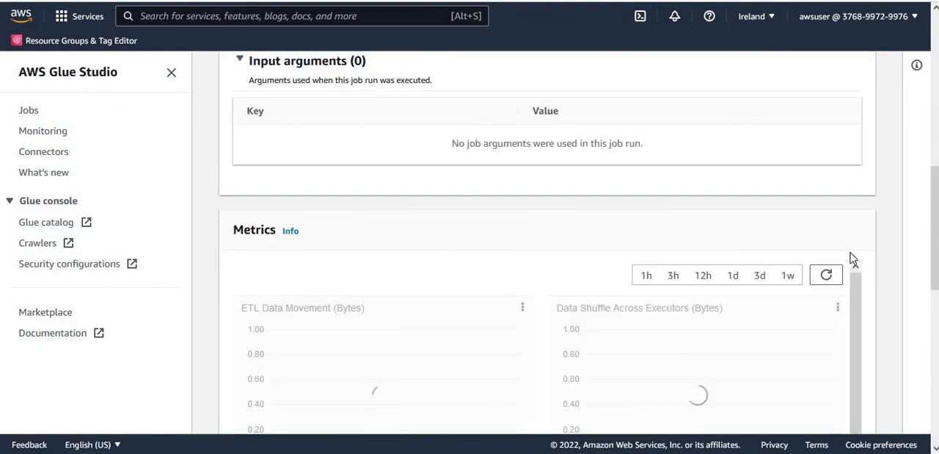
pyautogui.moveTo(935, 262)
pyautogui.mouseDown()
pyautogui.moveTo(935, 340)
pyautogui.moveTo(935, 273)
pyautogui.mouseUp()
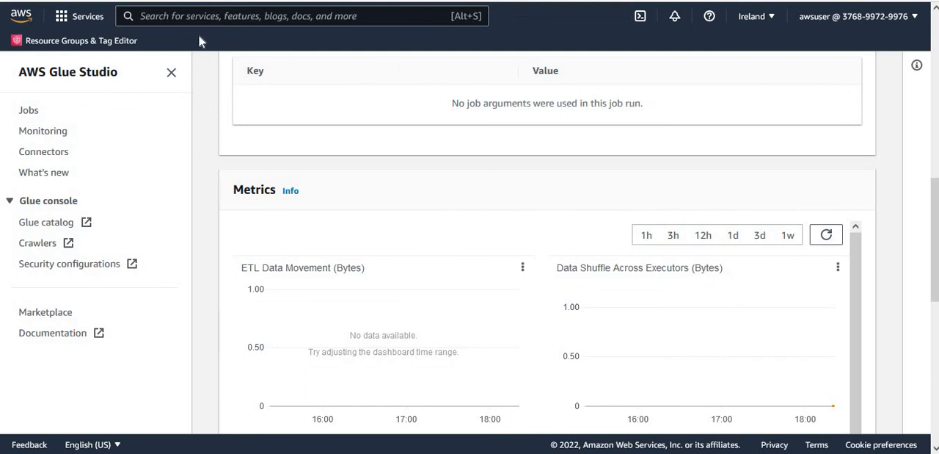
# Search the AWS services for Lake Formation and switch to the AWS Lake Formation console.
pyautogui.hotkey('alt', 's')
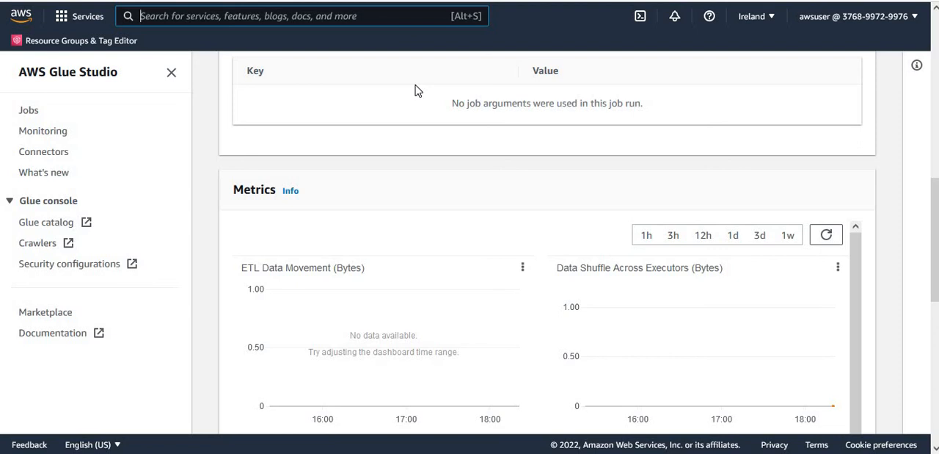
pyautogui.write('Lake ')
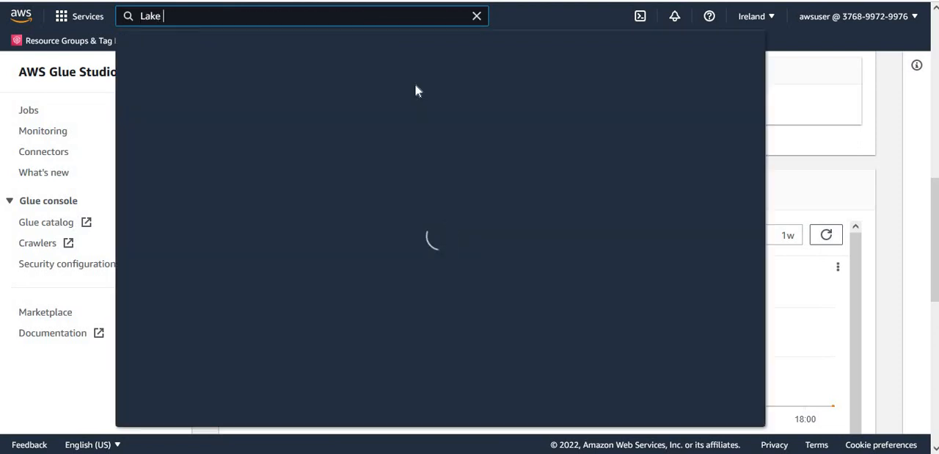
pyautogui.write('Formation')
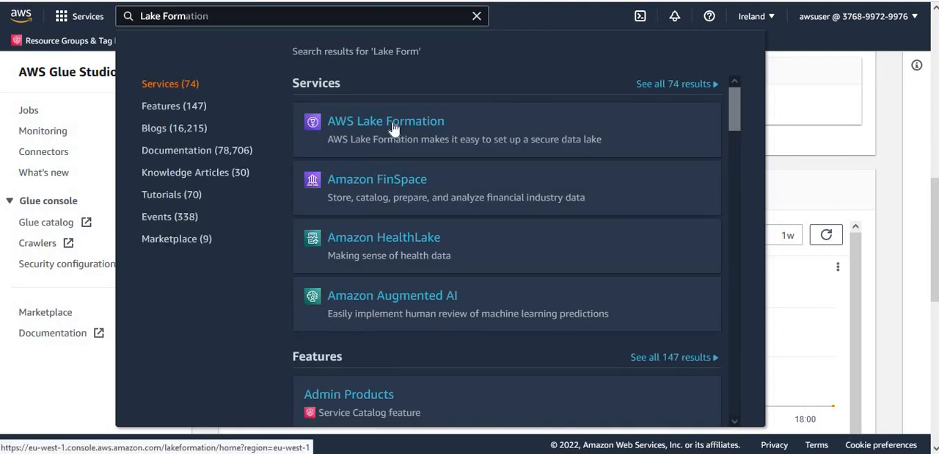
pyautogui.click(394, 129)
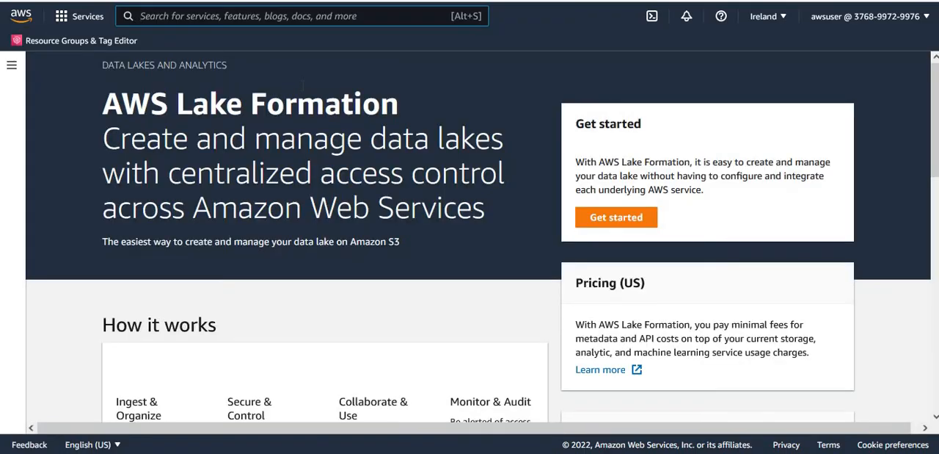
# Open the employees table from the data catalog's table list and examine its data format and schema columns.
pyautogui.click(12, 67)
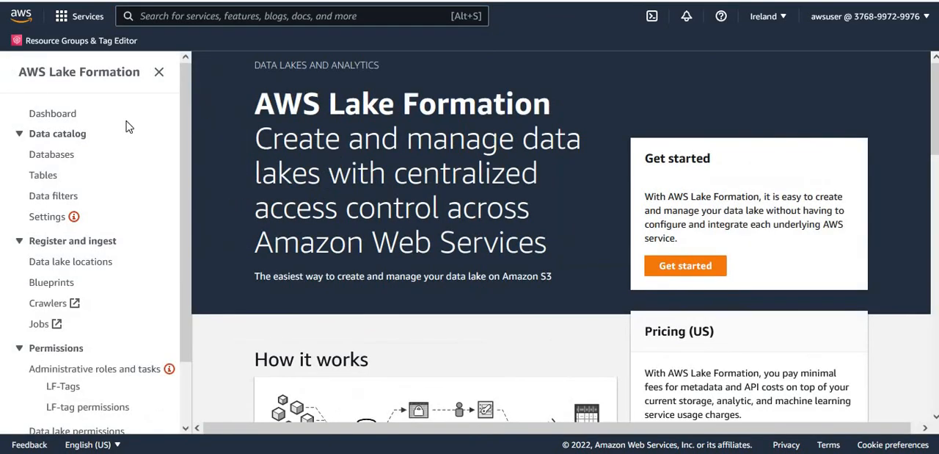
pyautogui.click(47, 182)
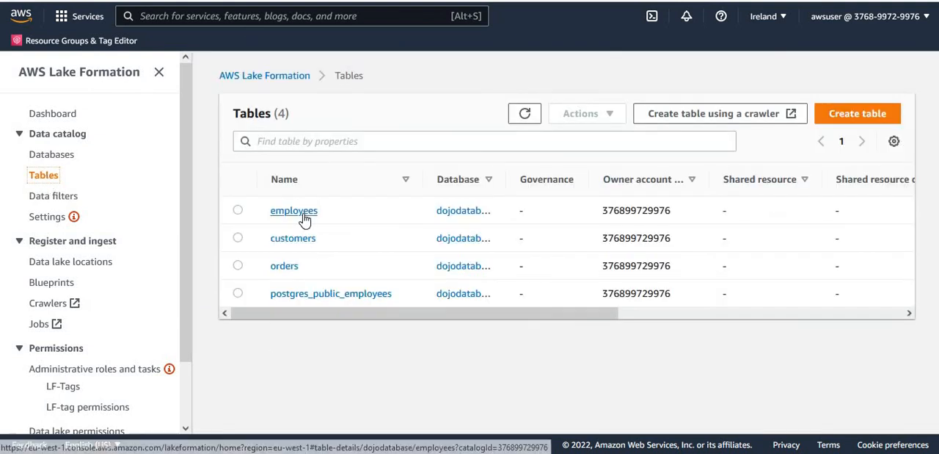
pyautogui.click(295, 211)
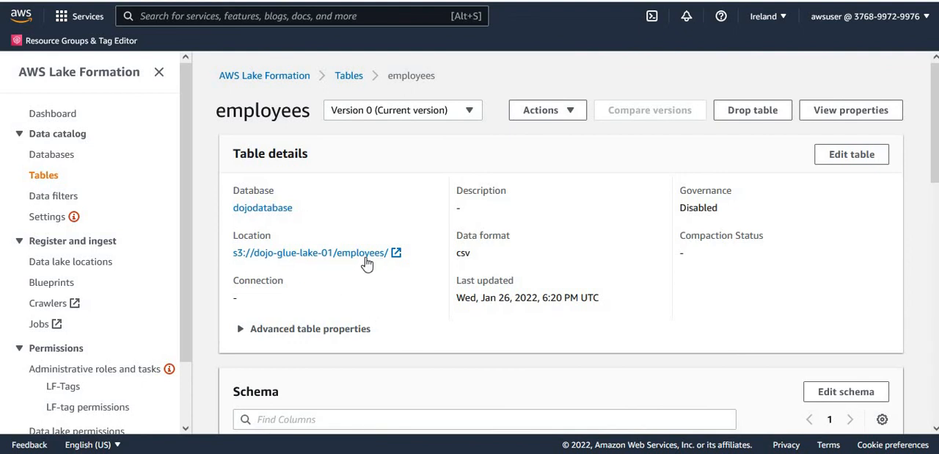
pyautogui.doubleClick(469, 253)
pyautogui.scroll(-3, 938, 197)
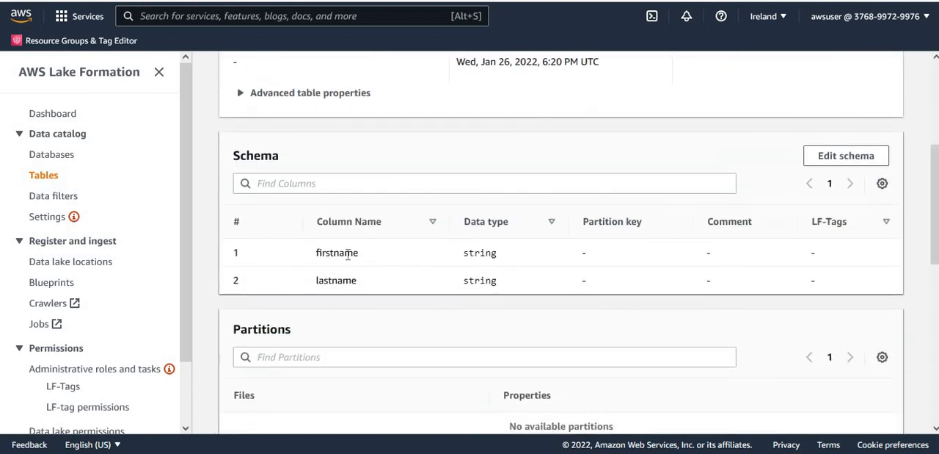
pyautogui.doubleClick(348, 253)
pyautogui.doubleClick(347, 283)
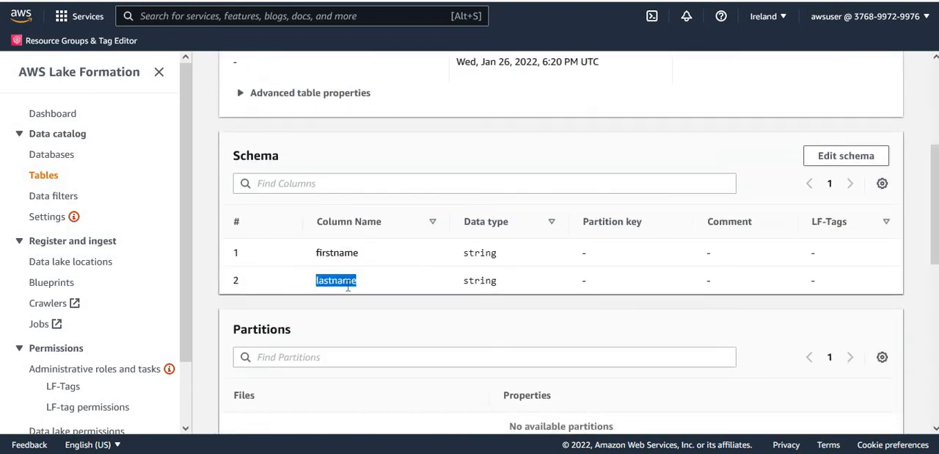
pyautogui.click(517, 348)
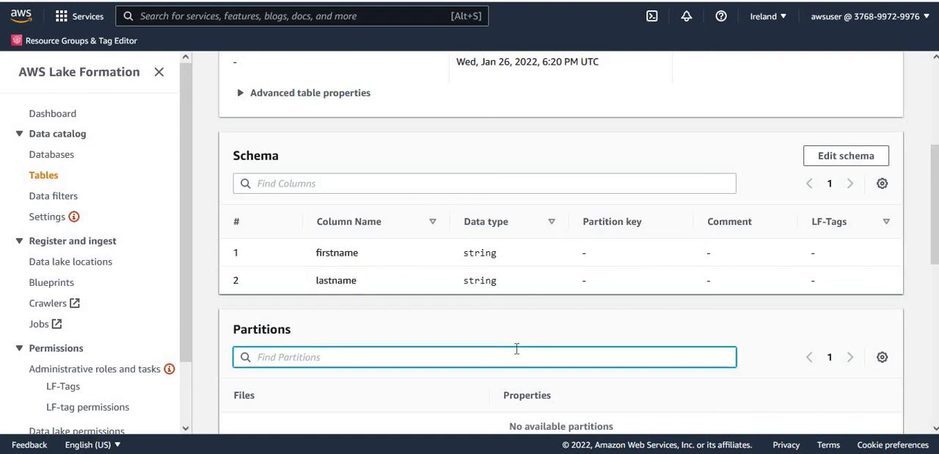
pyautogui.click(460, 301)
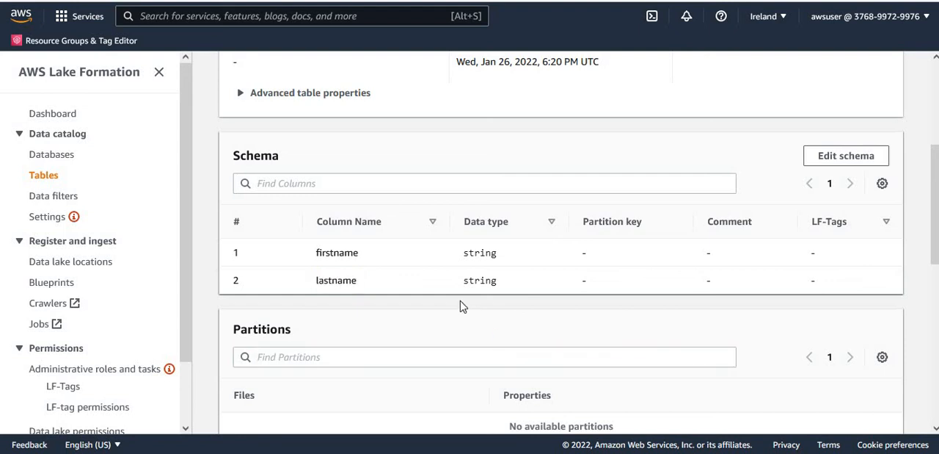